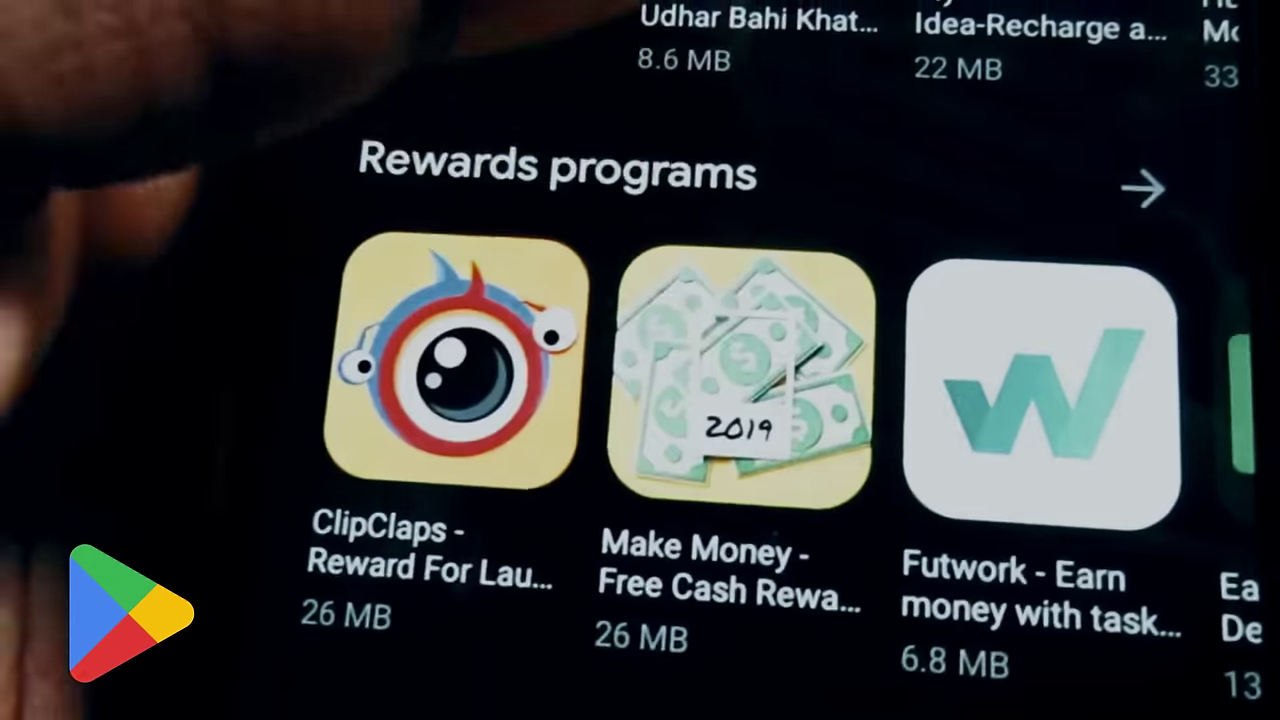
scroll(640, 360, "up", 10)
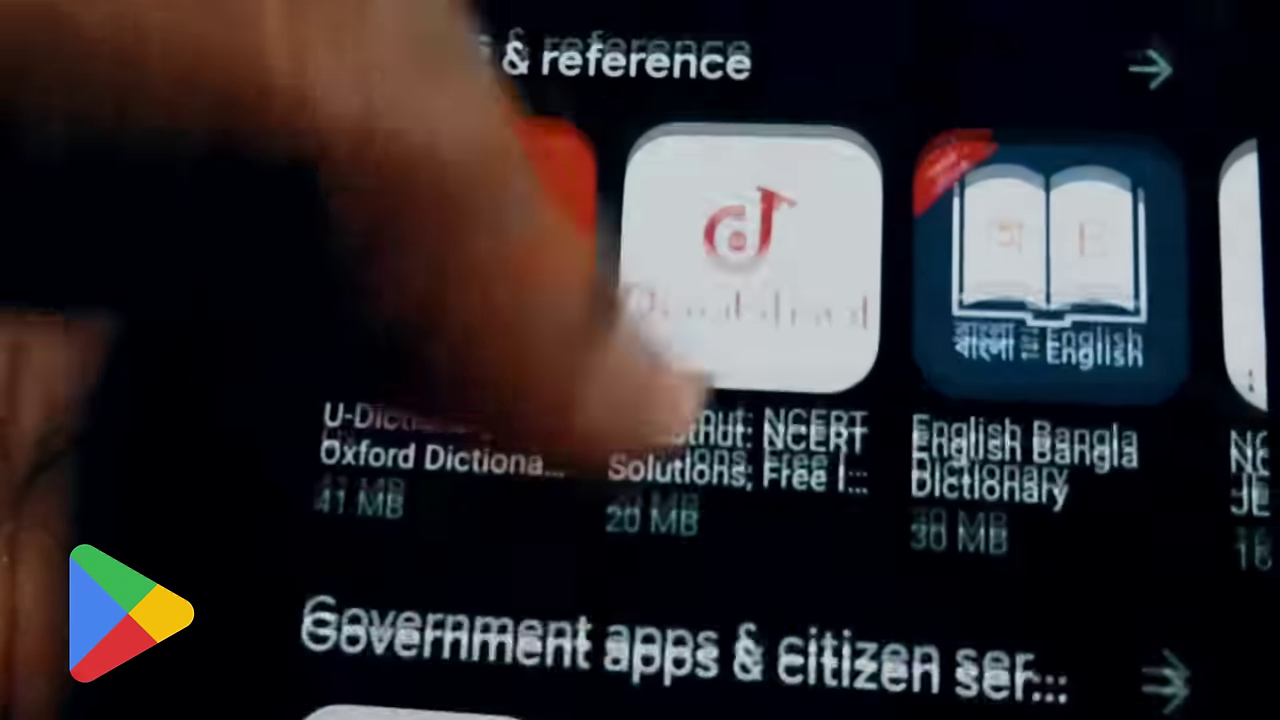
scroll(640, 360, "up", 5)
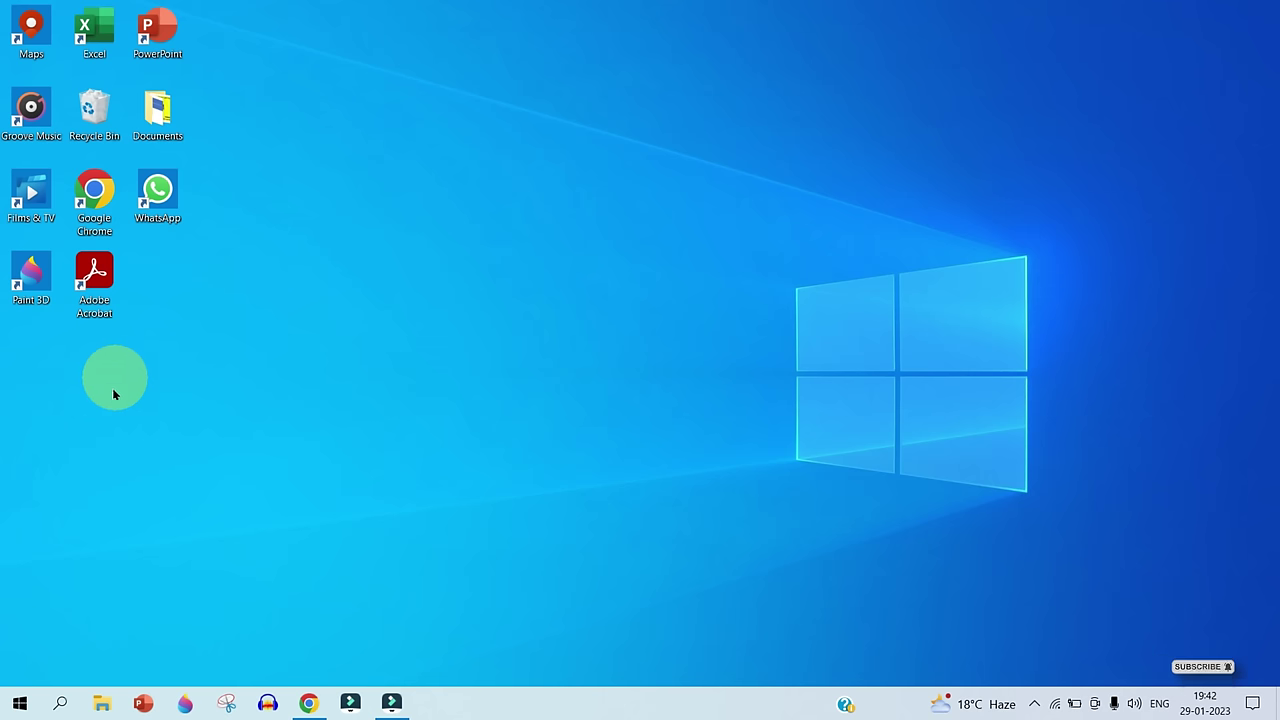
Search Windows for "microsoft store" and open the Microsoft Store app.
left_click(61, 705)
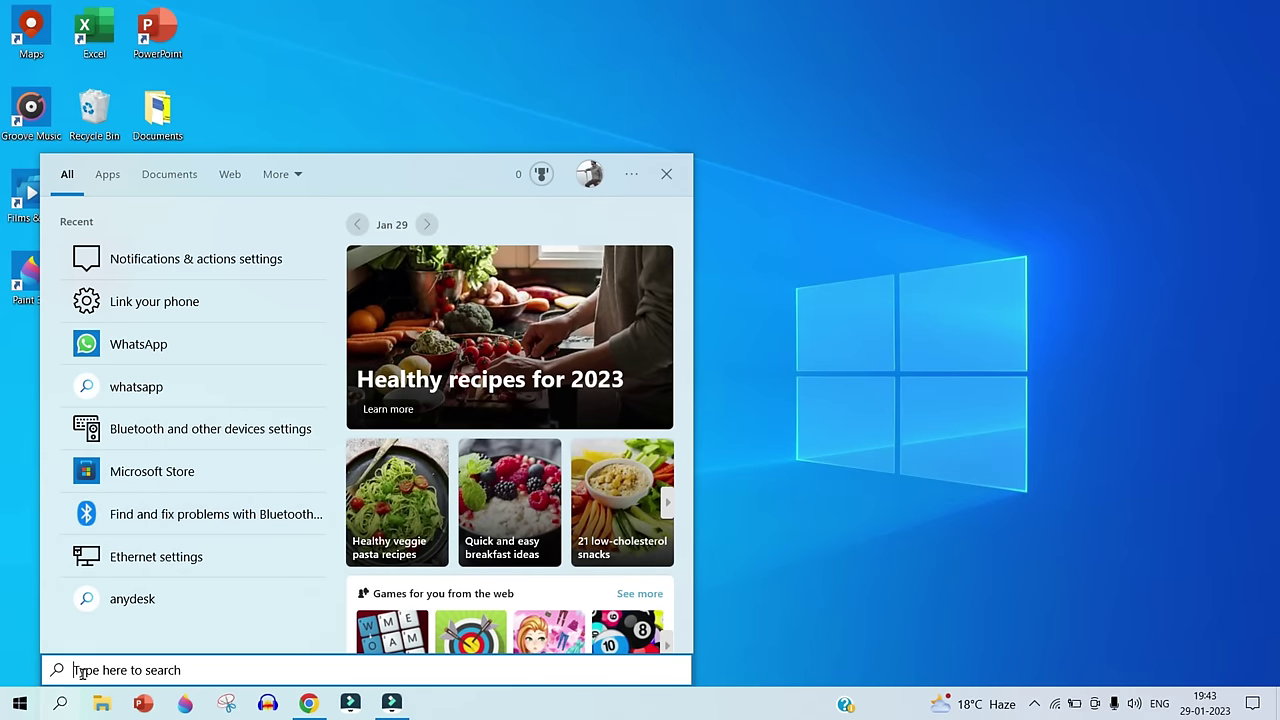
type("microsoft store")
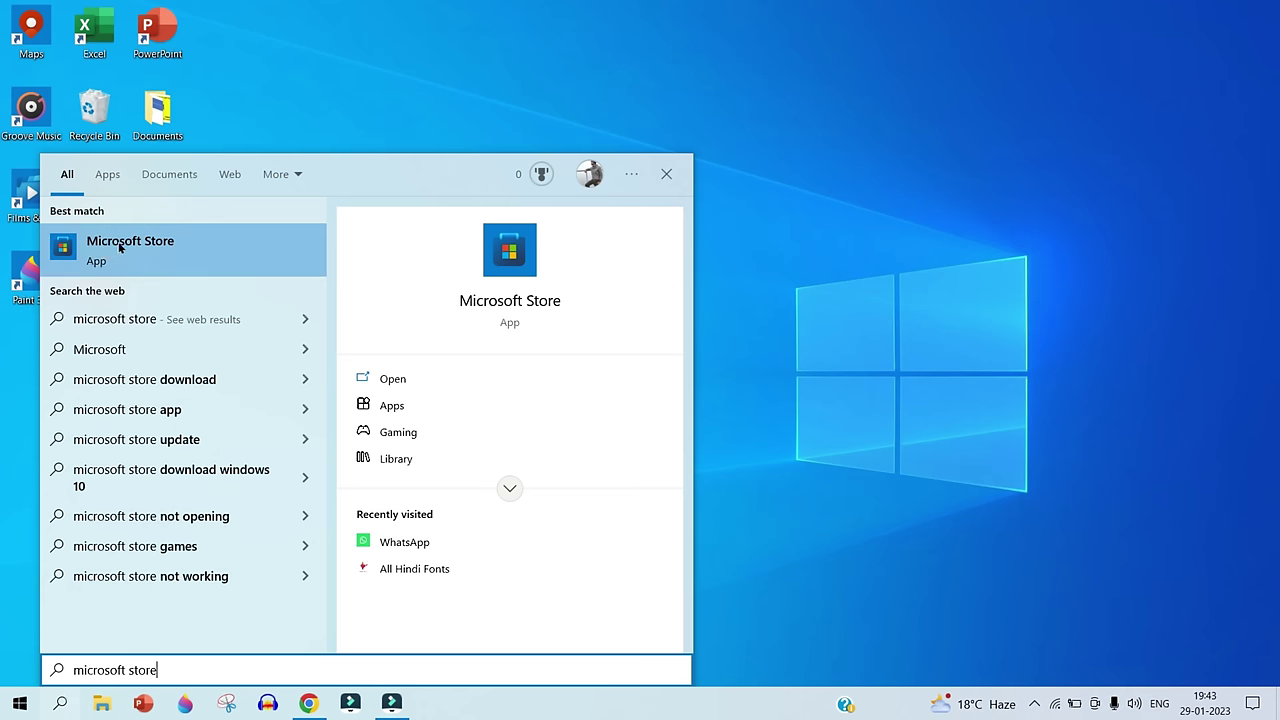
left_click(118, 247)
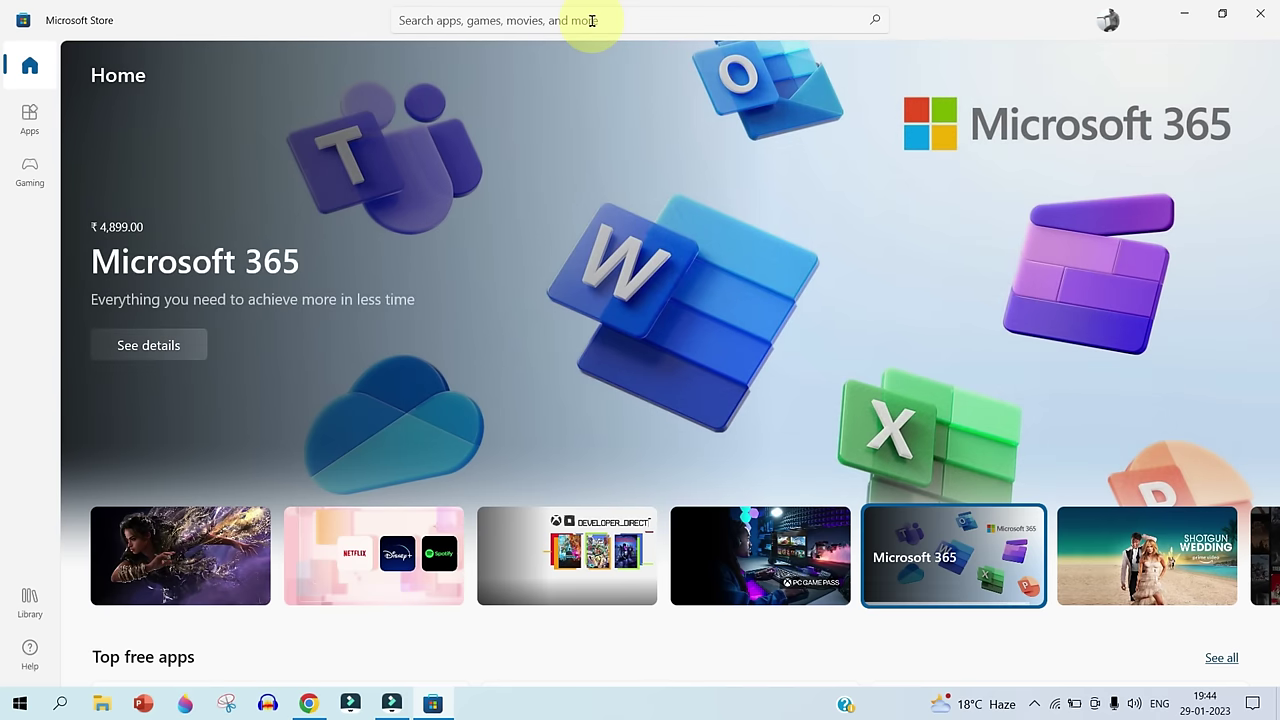
Find the Facebook app in the store by searching for "facebook" and install it.
scroll(518, 215, "down", 4)
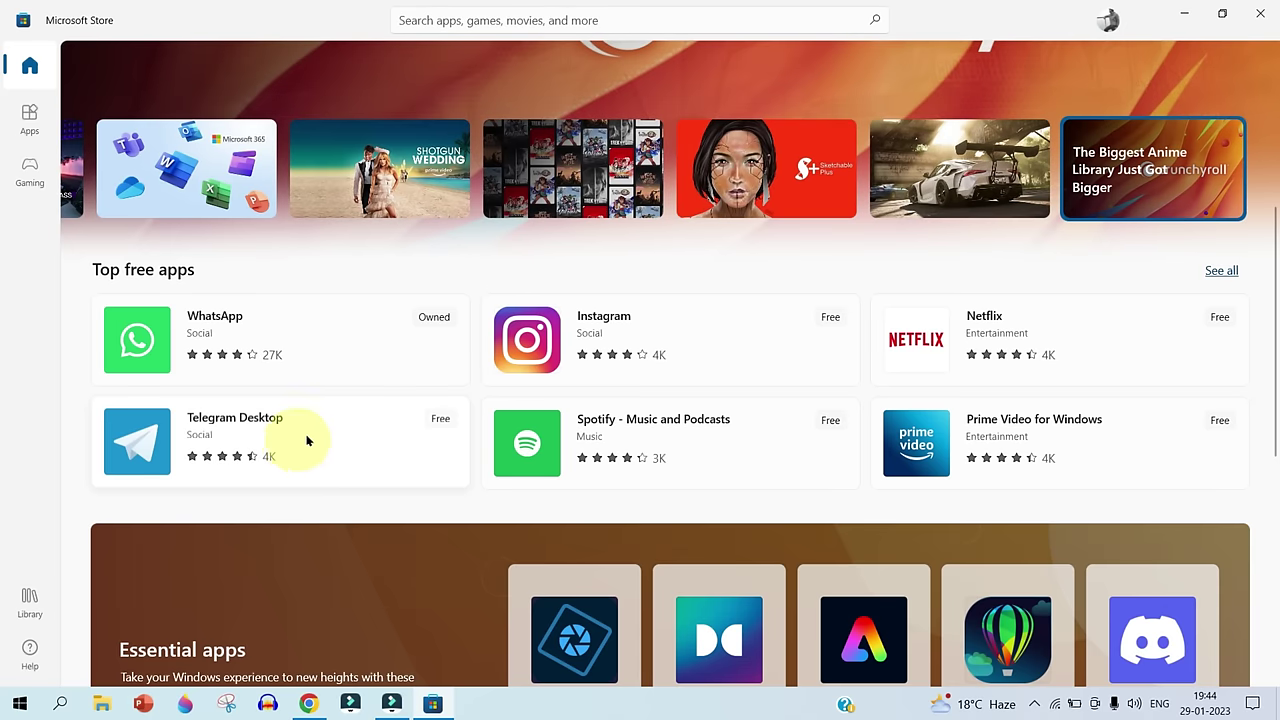
left_click(465, 22)
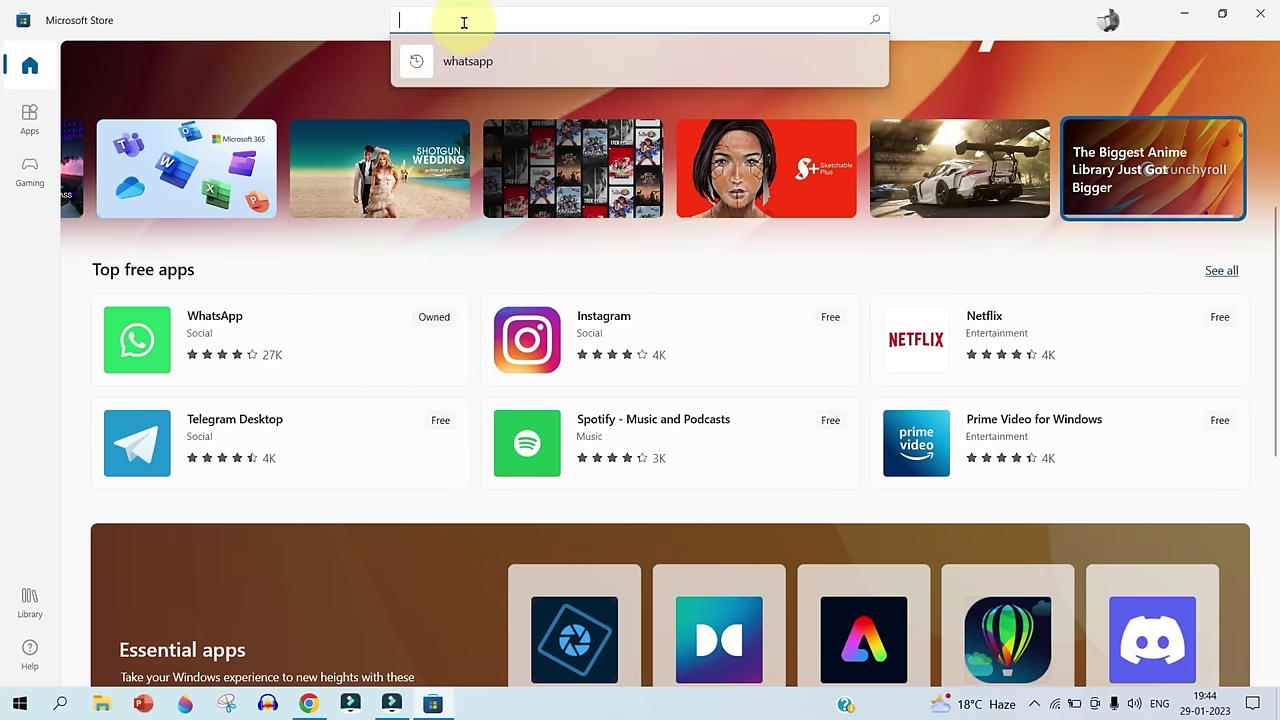
type("facebook")
left_click(470, 57)
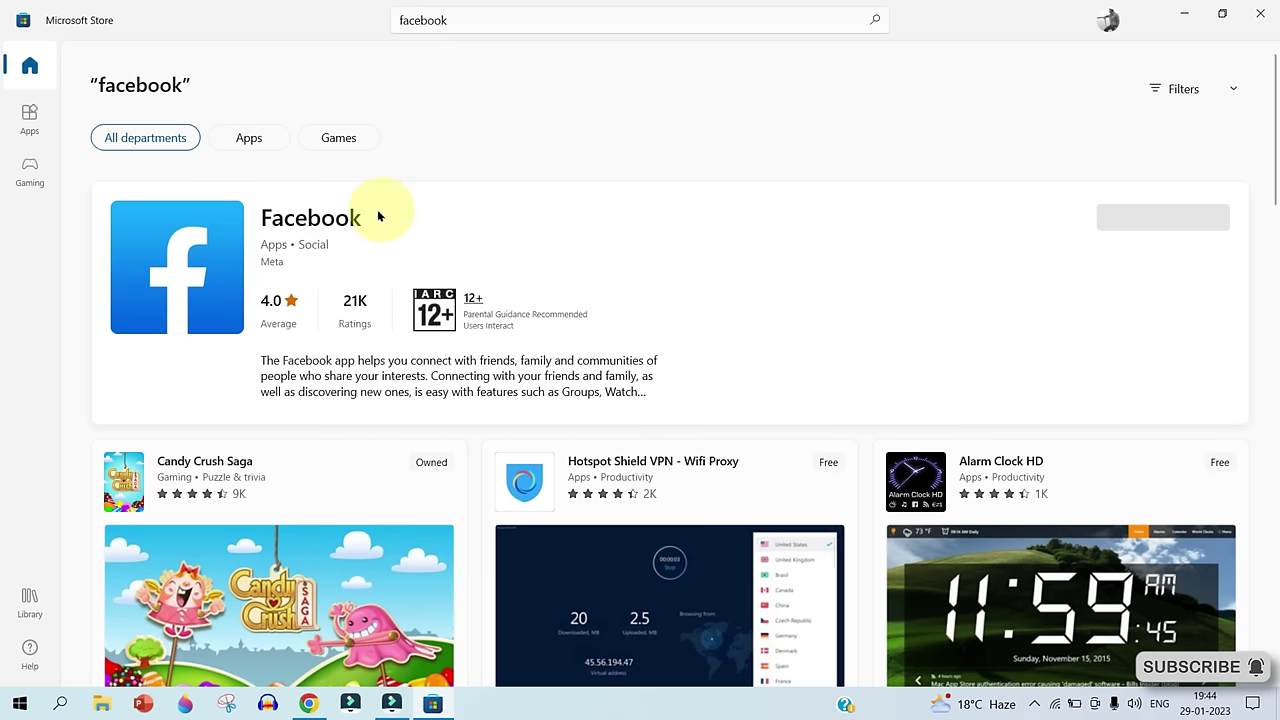
left_click(336, 221)
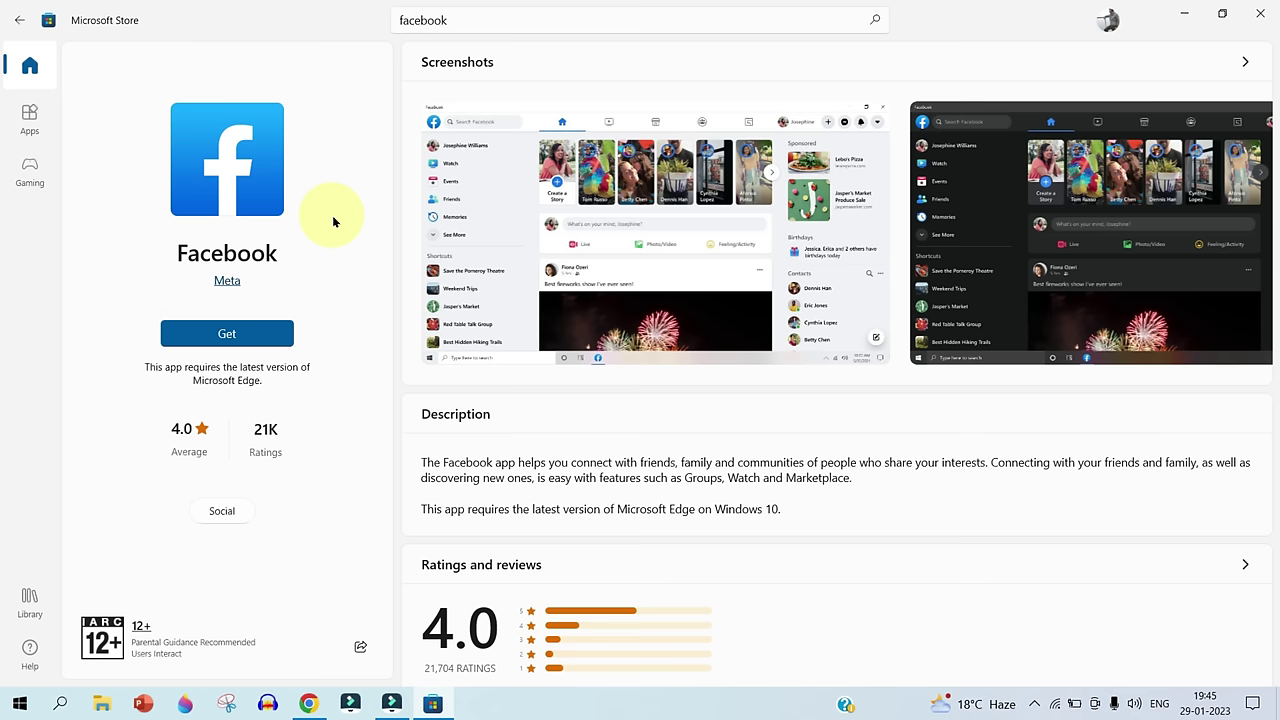
left_click(228, 335)
Create a desktop shortcut for the installed Facebook app and place it directly below the WhatsApp icon.
left_click(1185, 13)
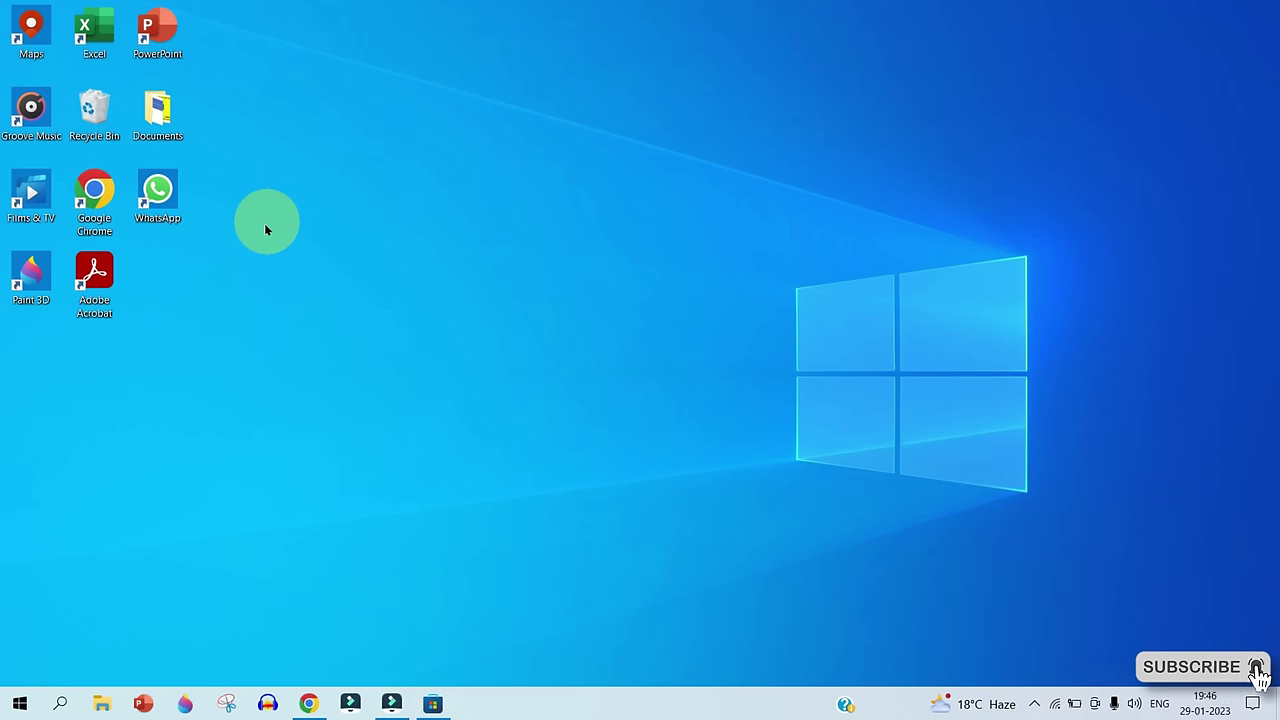
left_click(19, 703)
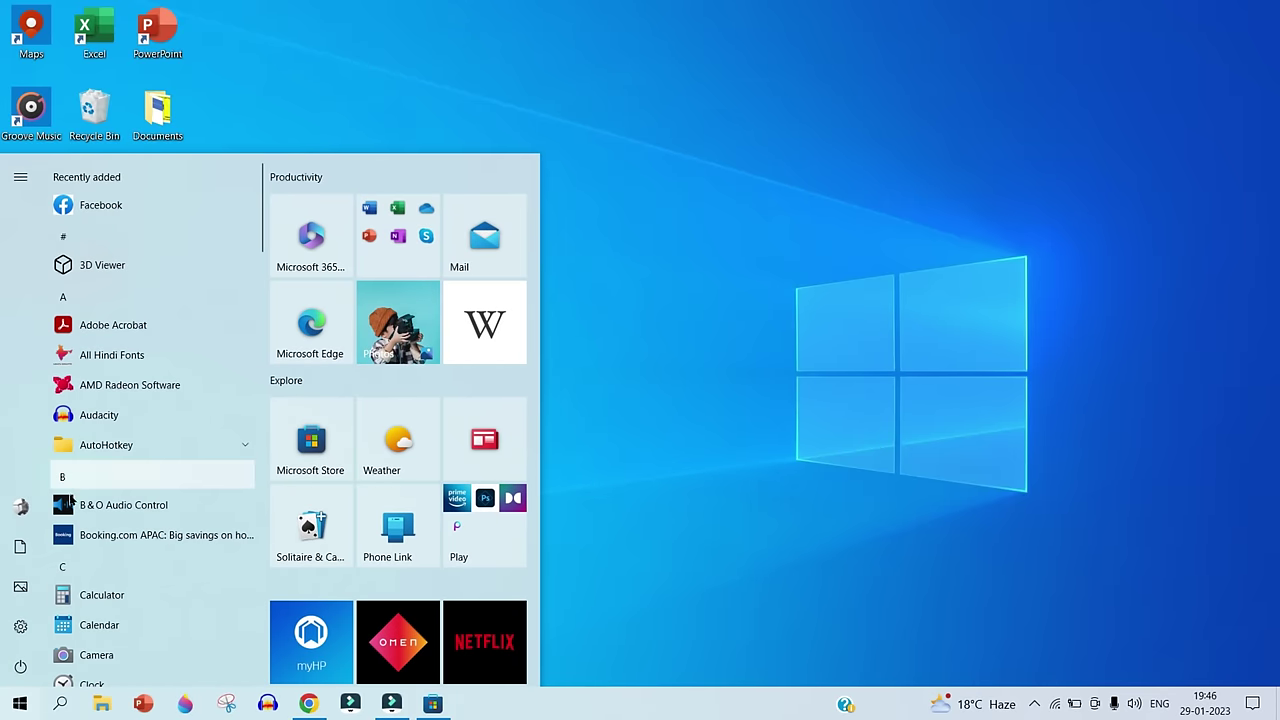
scroll(72, 502, "down", 15)
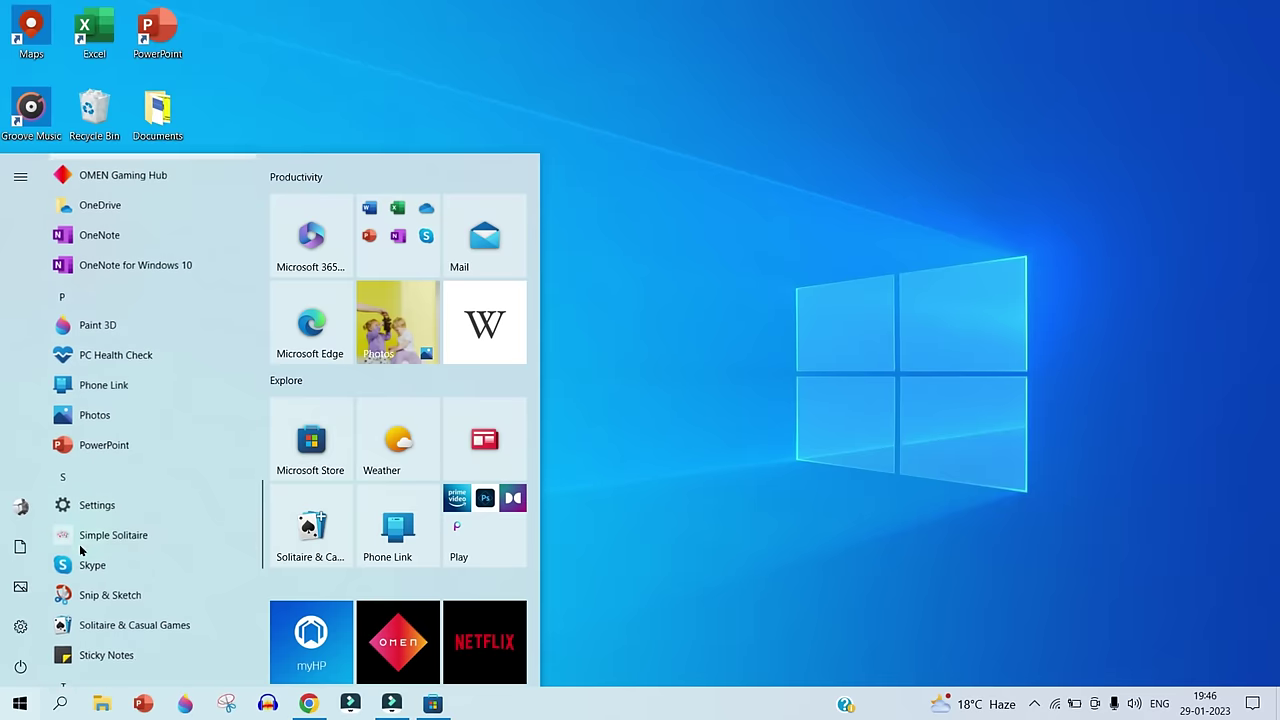
scroll(81, 549, "up", 12)
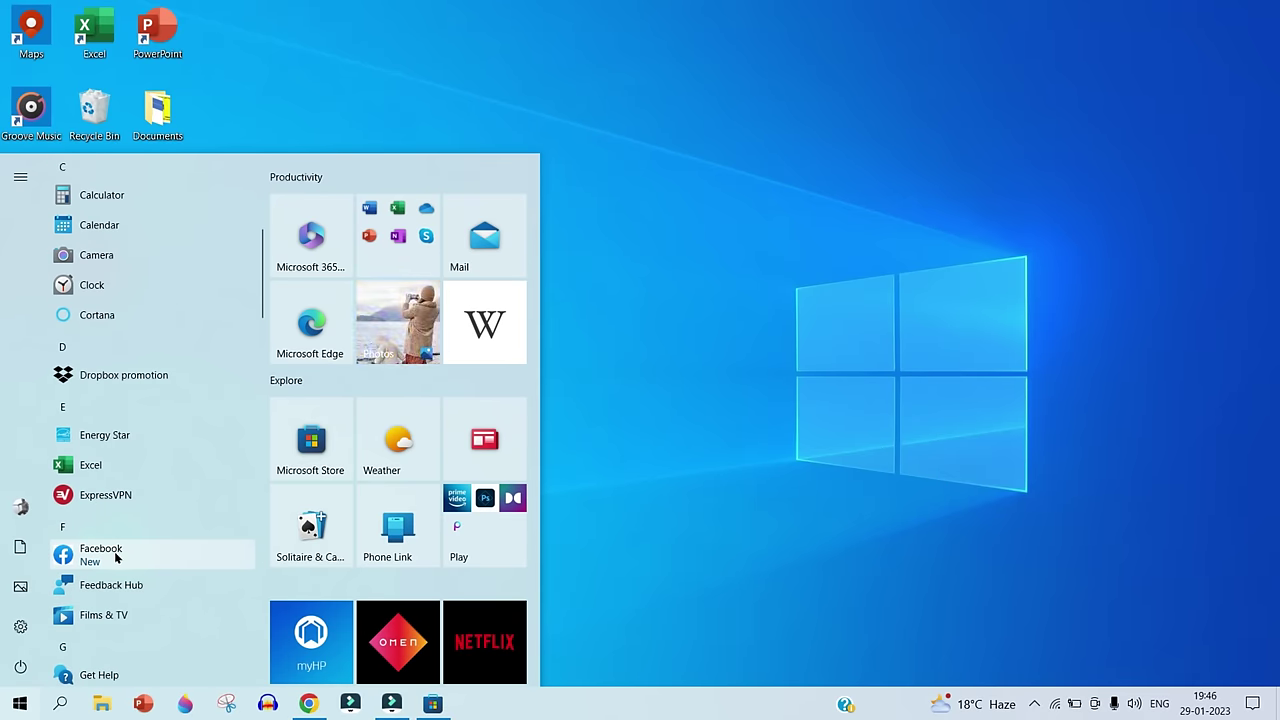
left_click(114, 551)
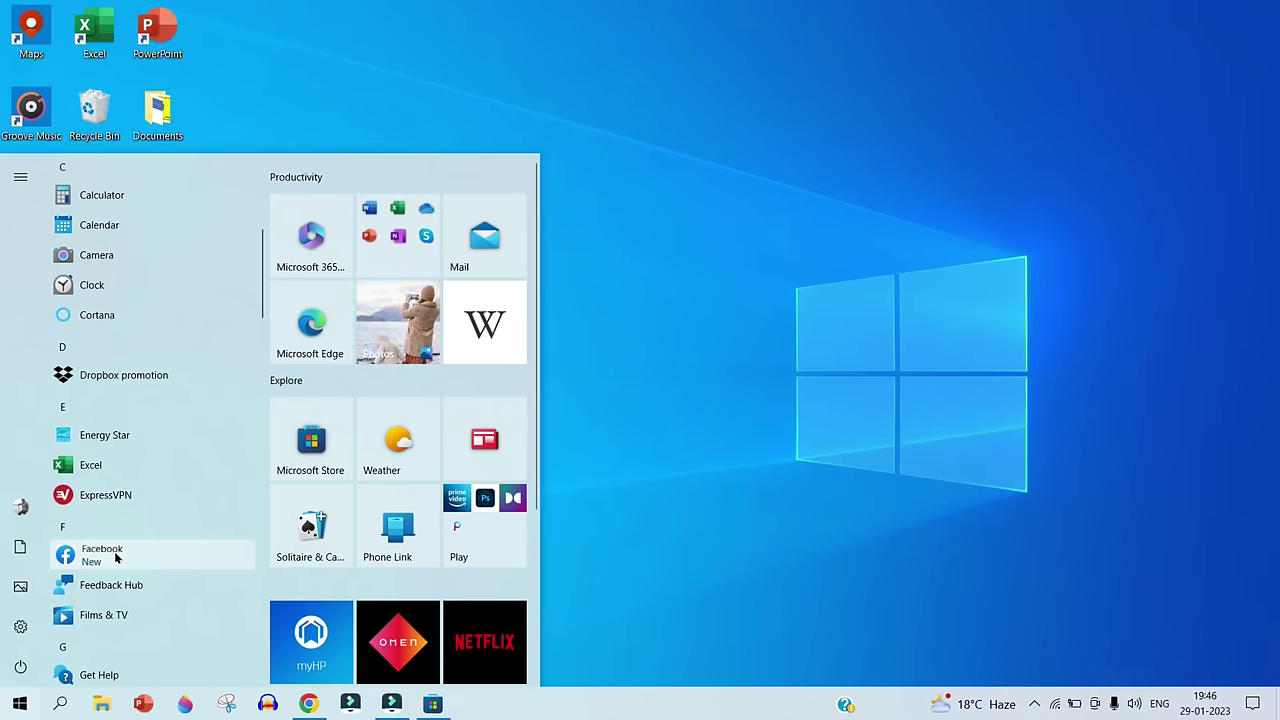
left_click_drag(116, 558, 268, 103)
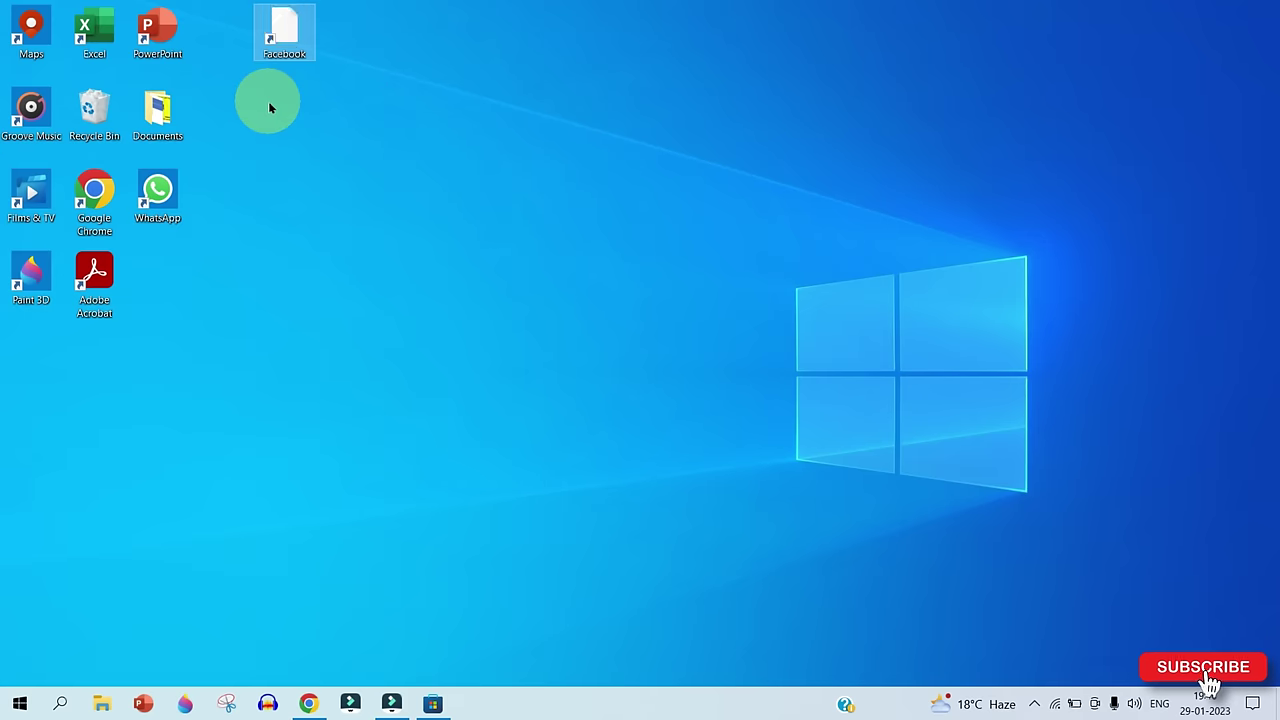
left_click_drag(286, 23, 171, 276)
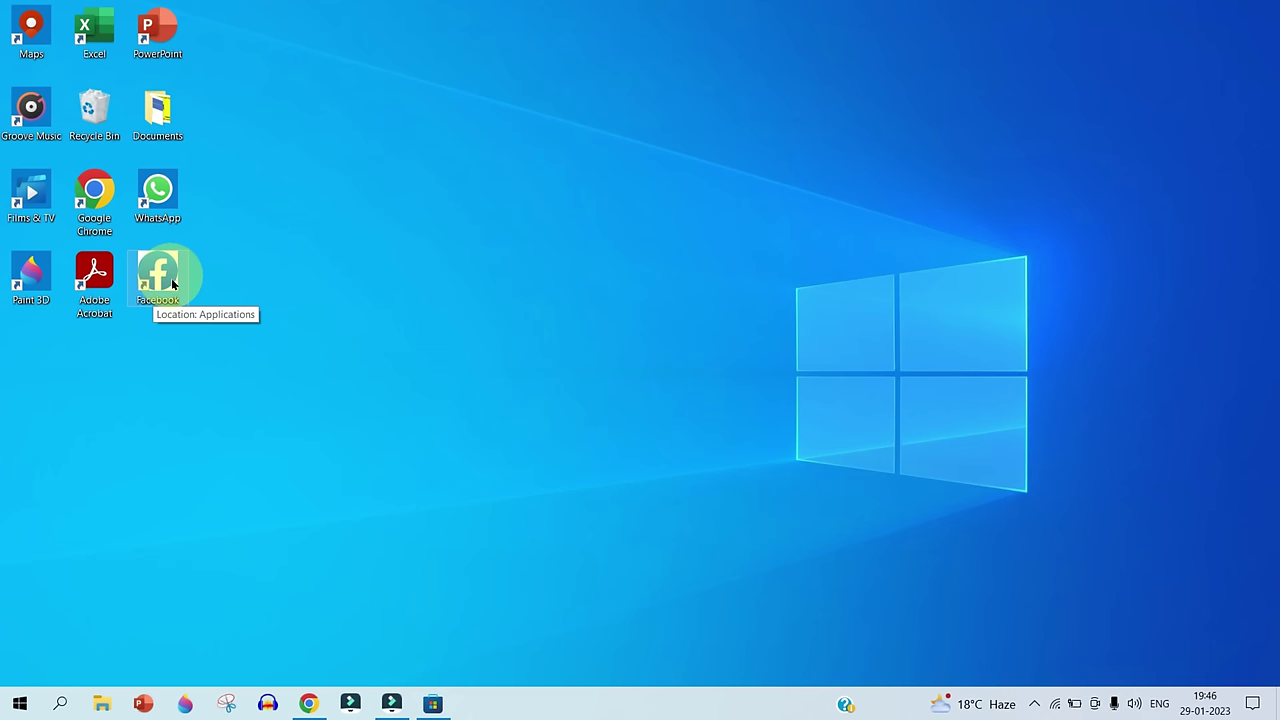
Create a desktop shortcut for the Camera app beside the PowerPoint icon.
left_click(20, 704)
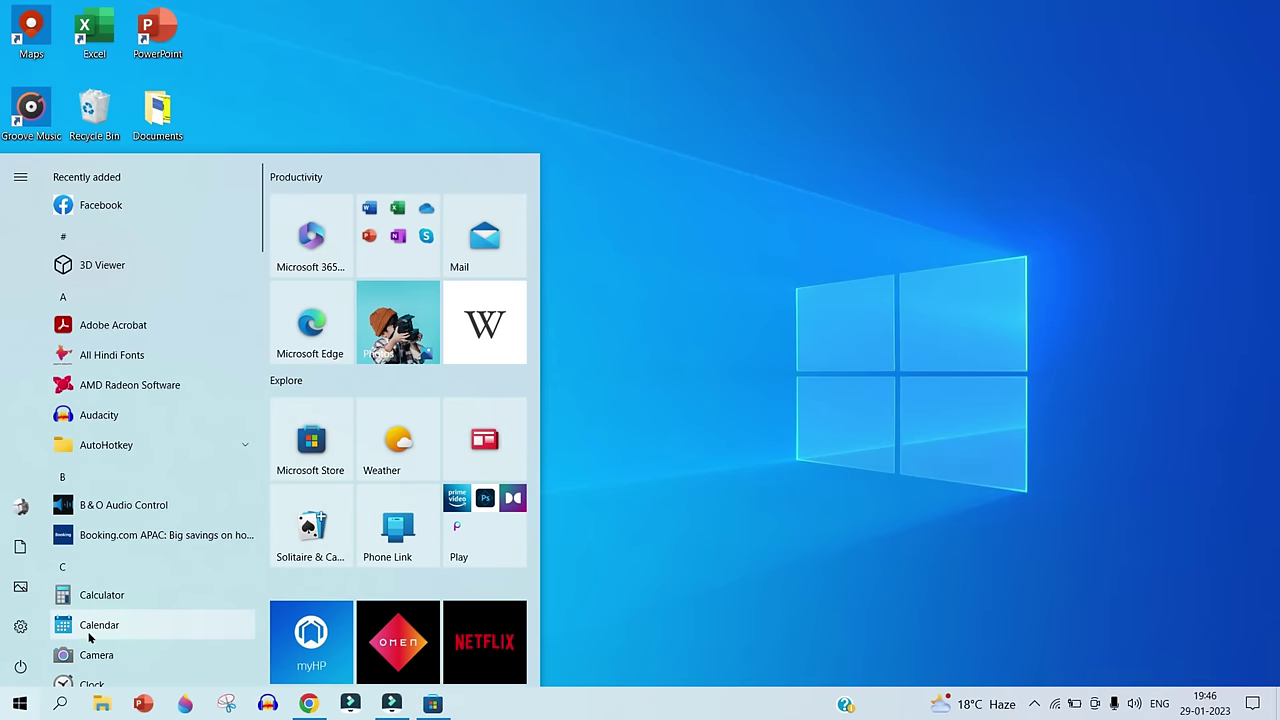
left_click_drag(92, 652, 240, 40)
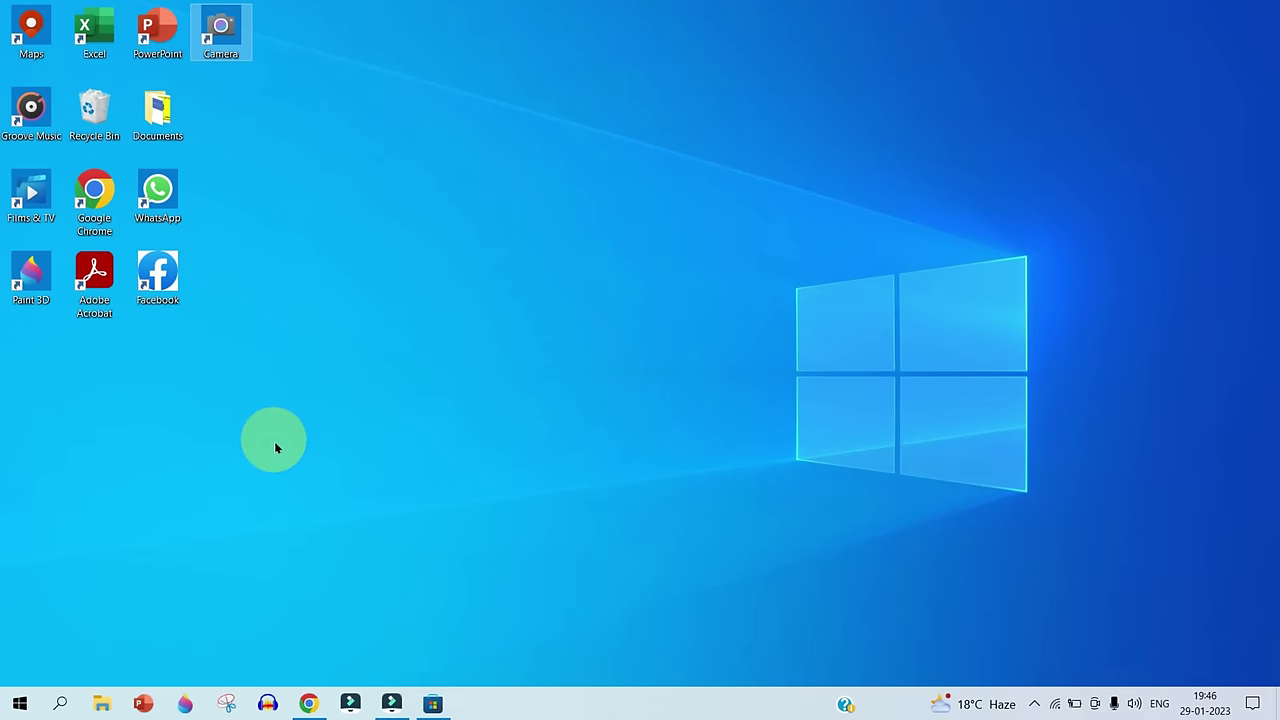
Return to Microsoft Store, browse its gaming section and open the page of the free game Dragon City.
left_click(436, 705)
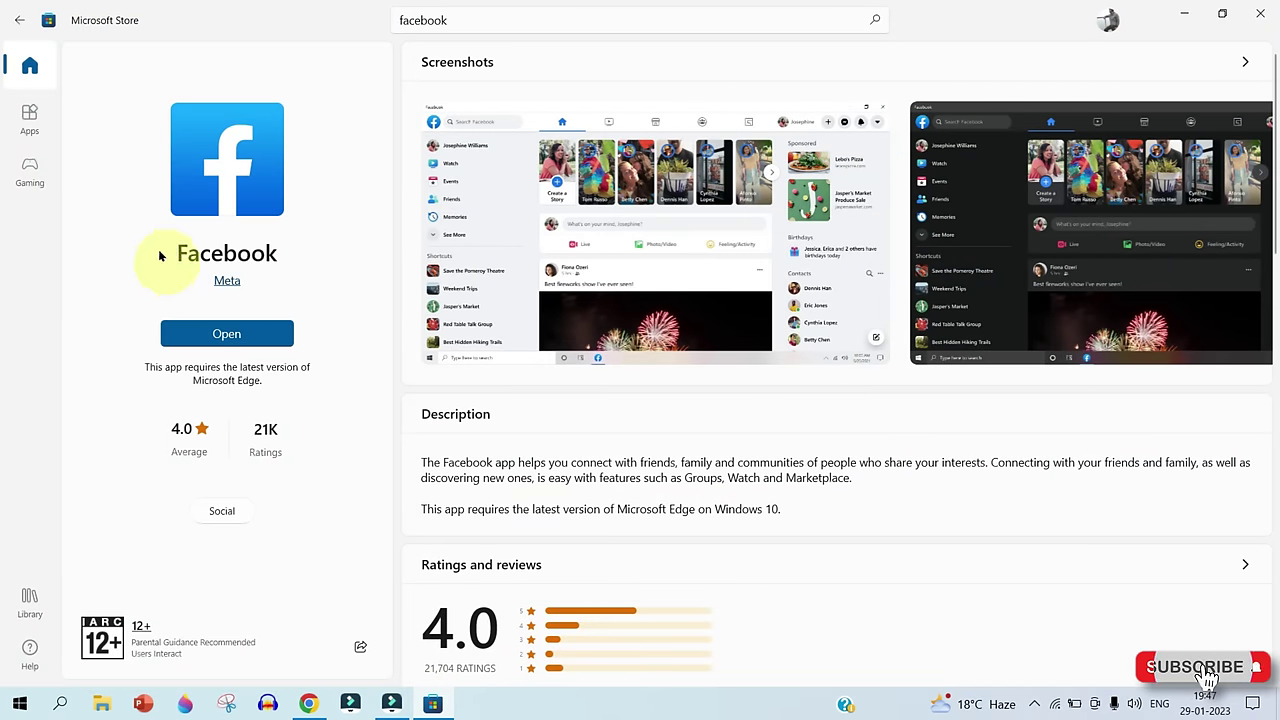
left_click(28, 170)
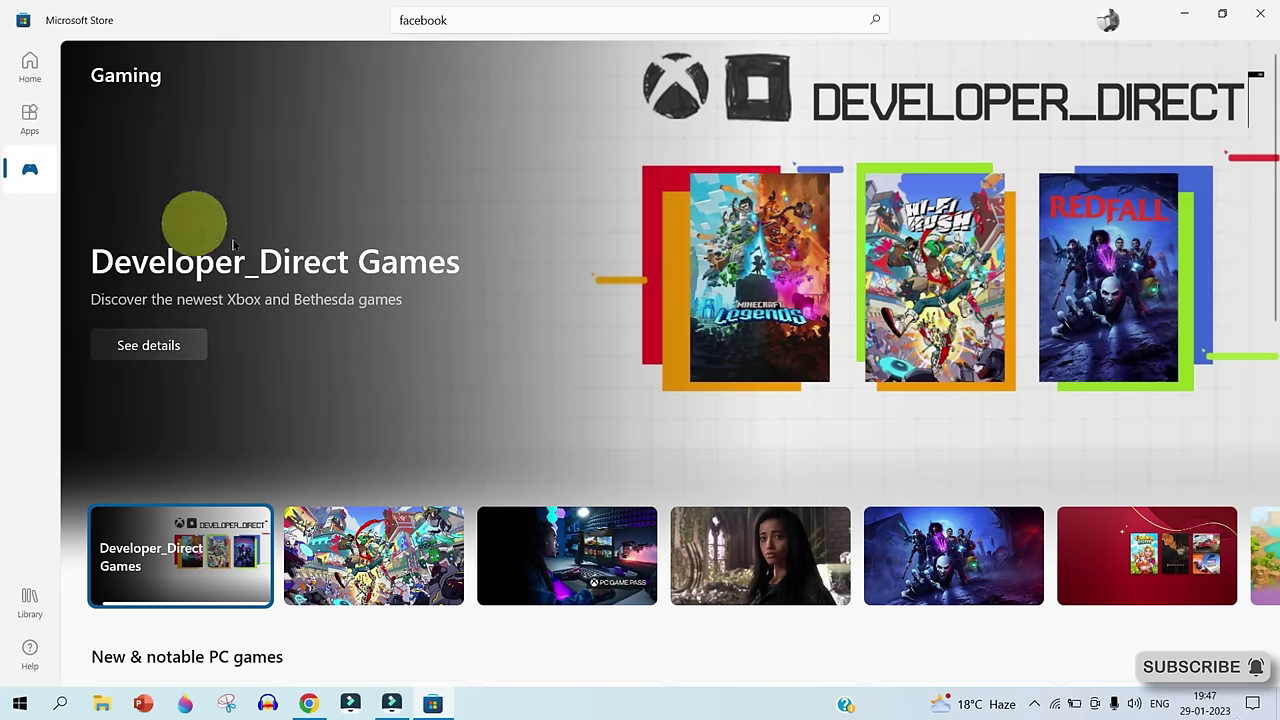
scroll(566, 385, "down", 2)
scroll(566, 385, "down", 4)
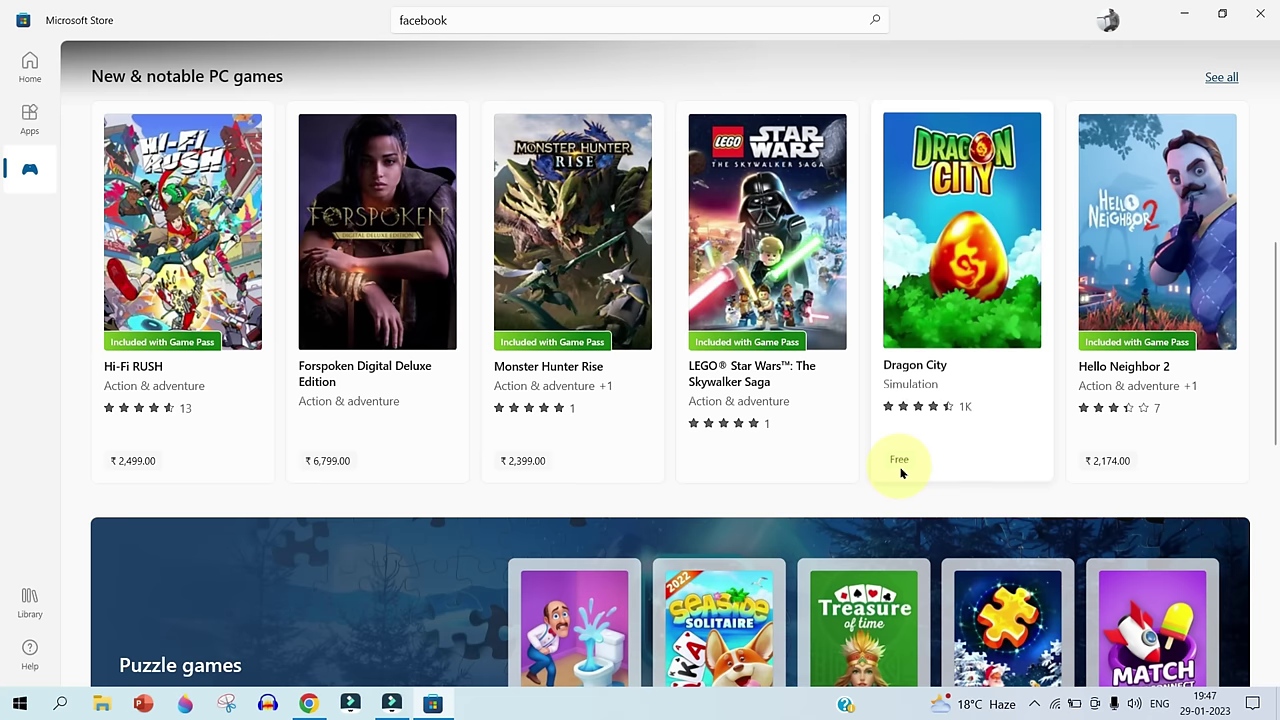
mouse_move(900, 472)
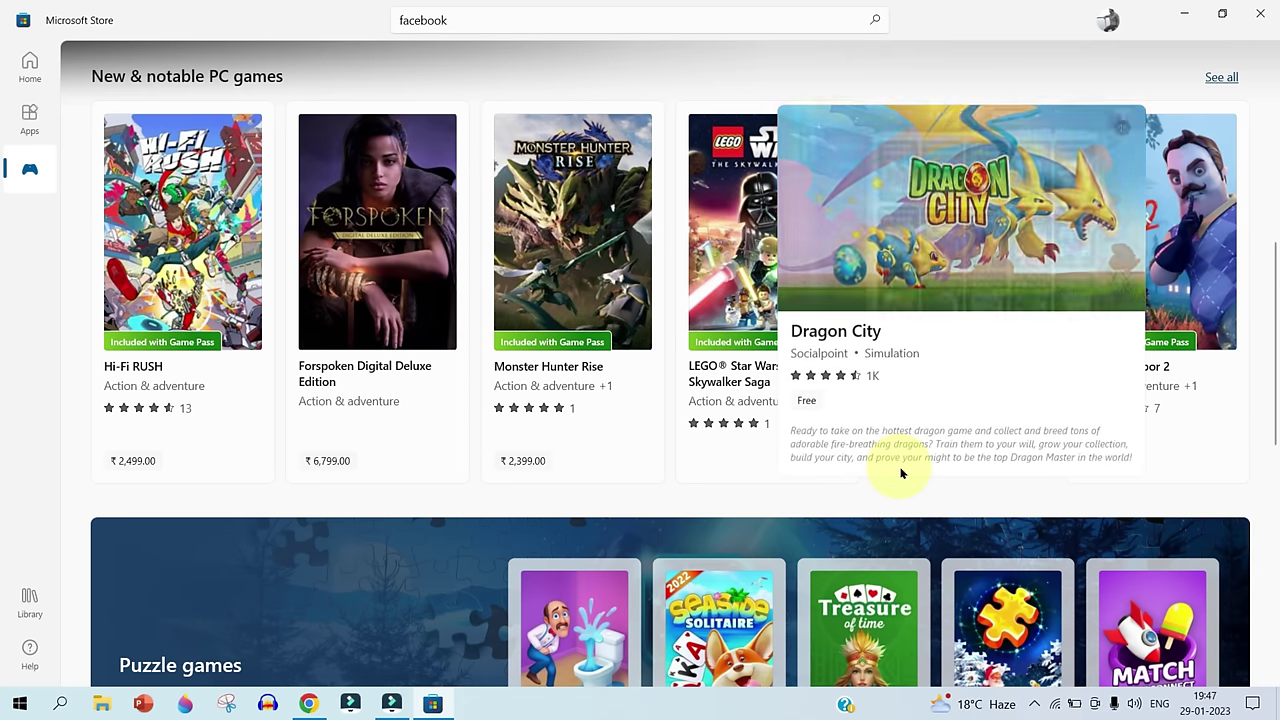
scroll(900, 472, "down", 3)
scroll(898, 470, "down", 5)
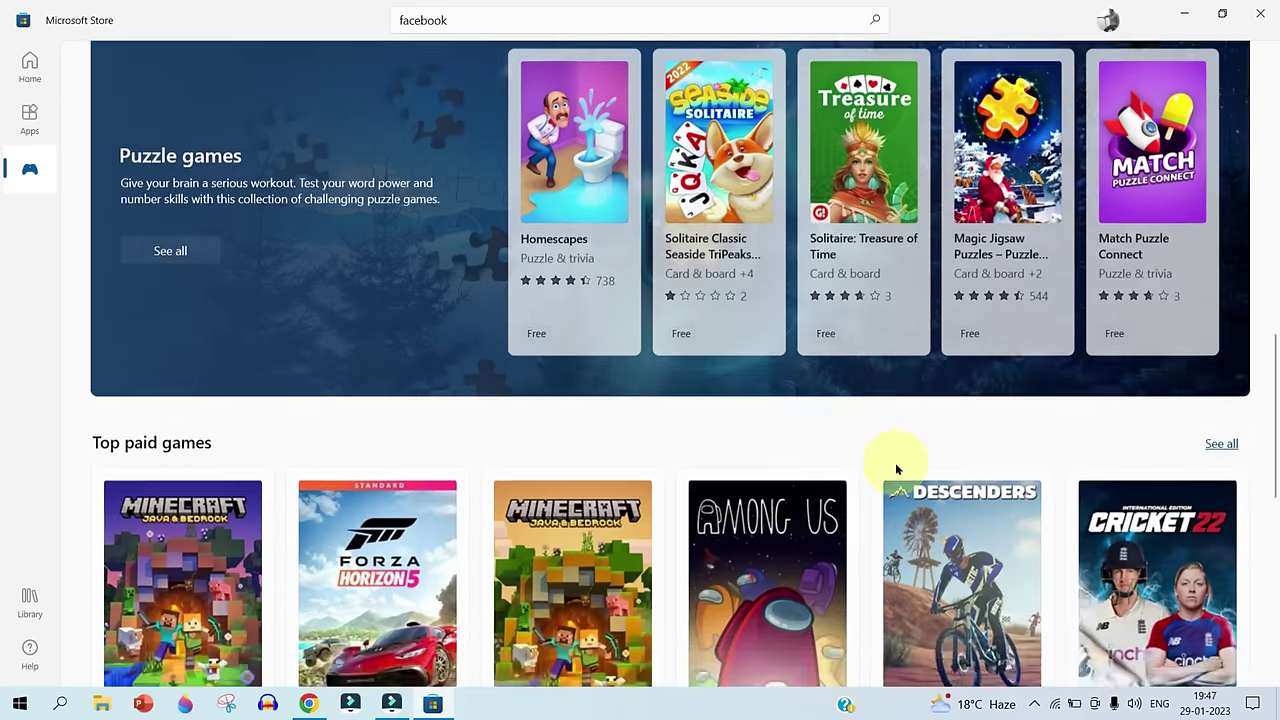
scroll(960, 430, "up", 1)
scroll(974, 428, "up", 4)
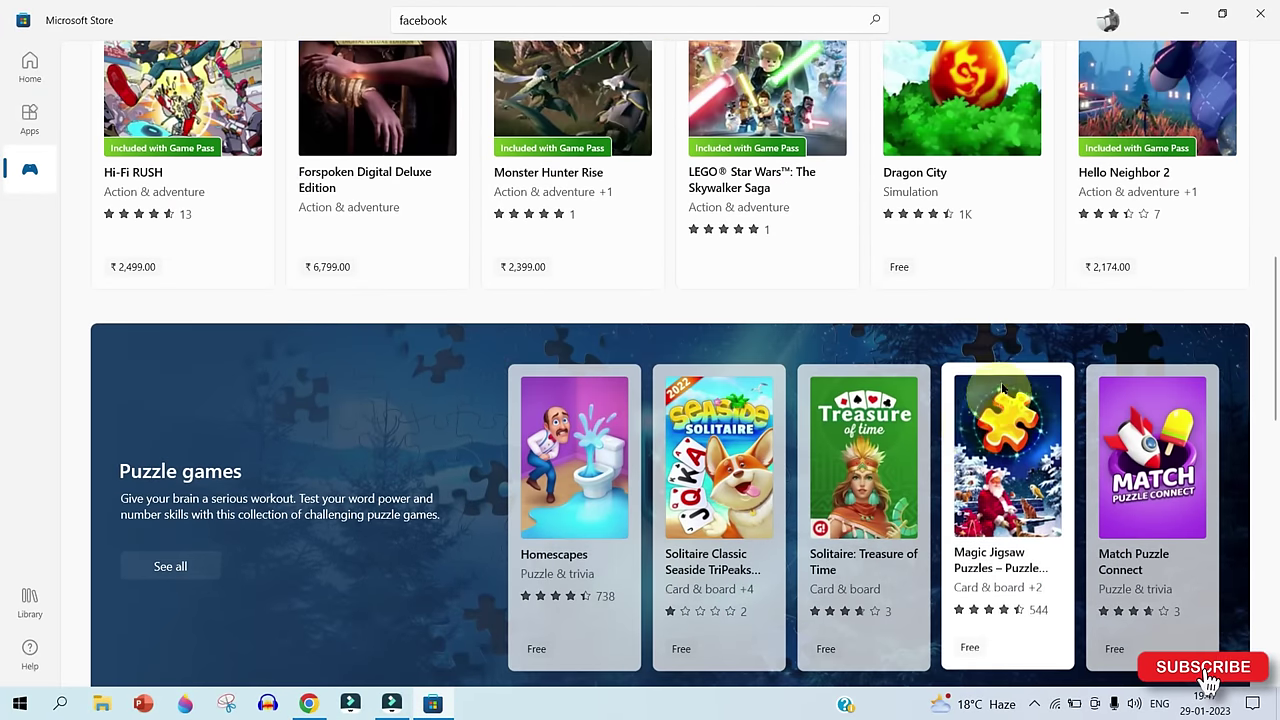
left_click(956, 137)
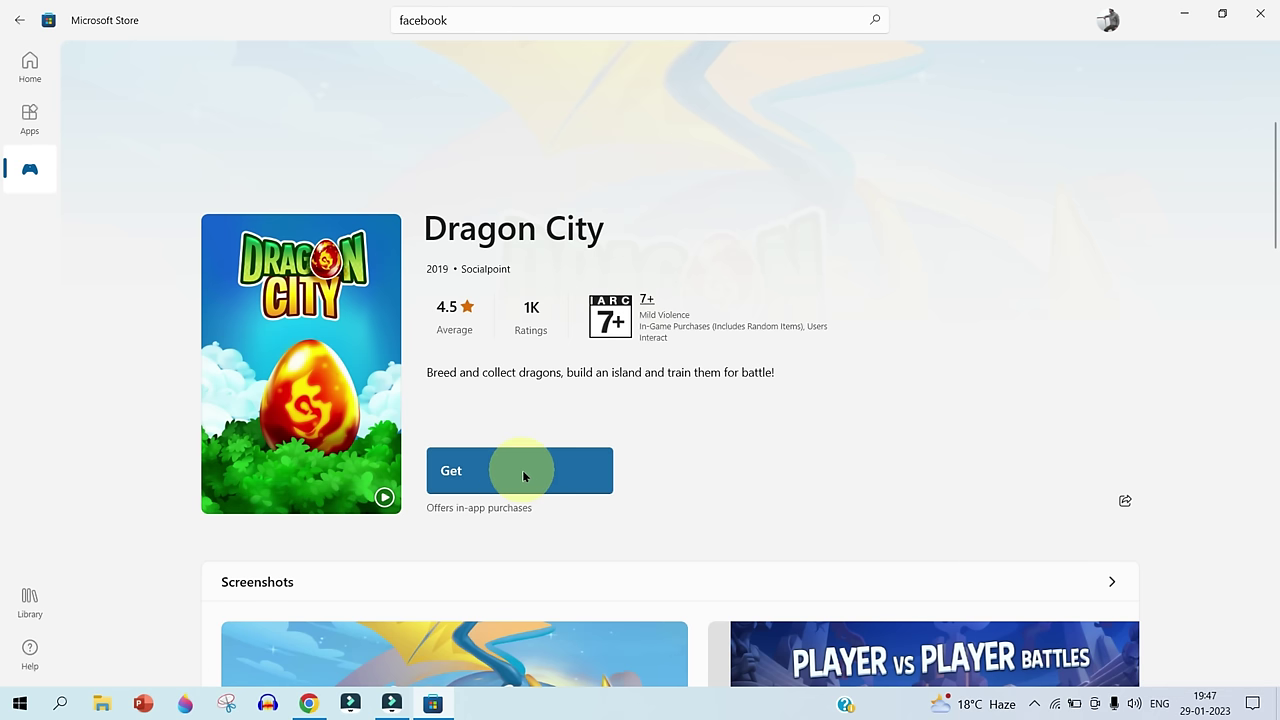
Minimise the store, open Google Chrome in a maximised window and go to en.softonic.com.
left_click(1182, 12)
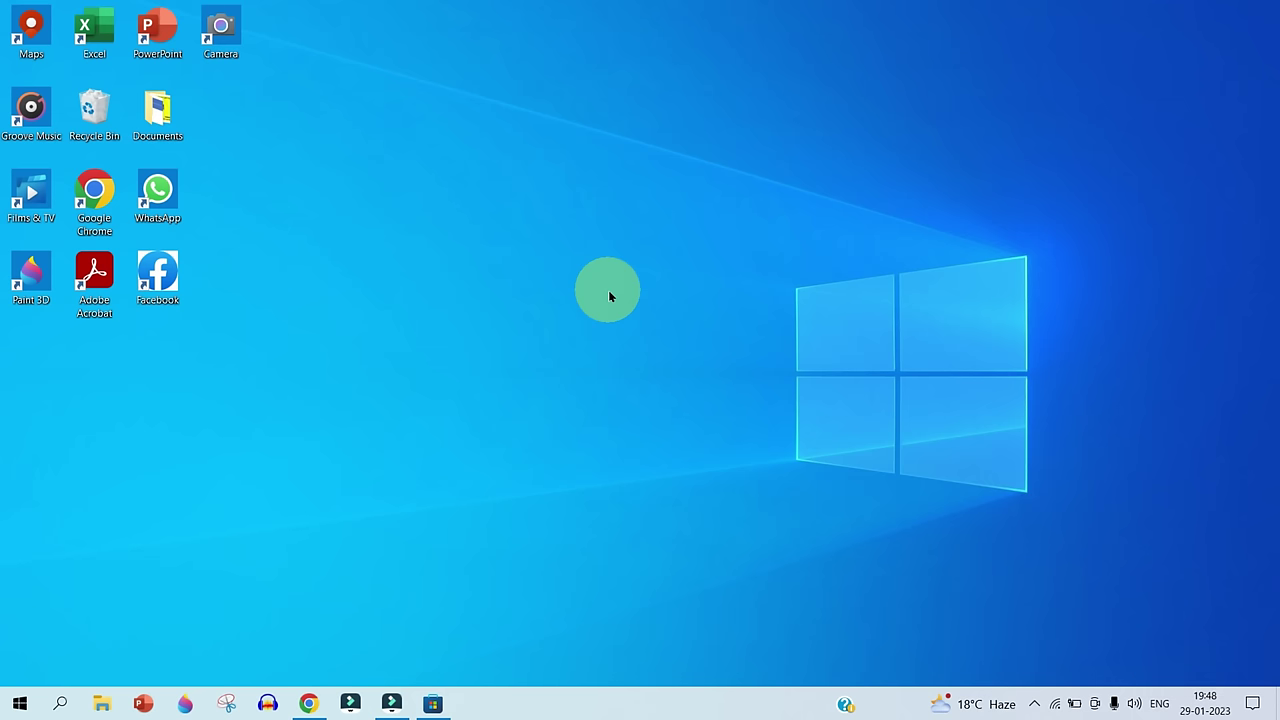
double_click(107, 201)
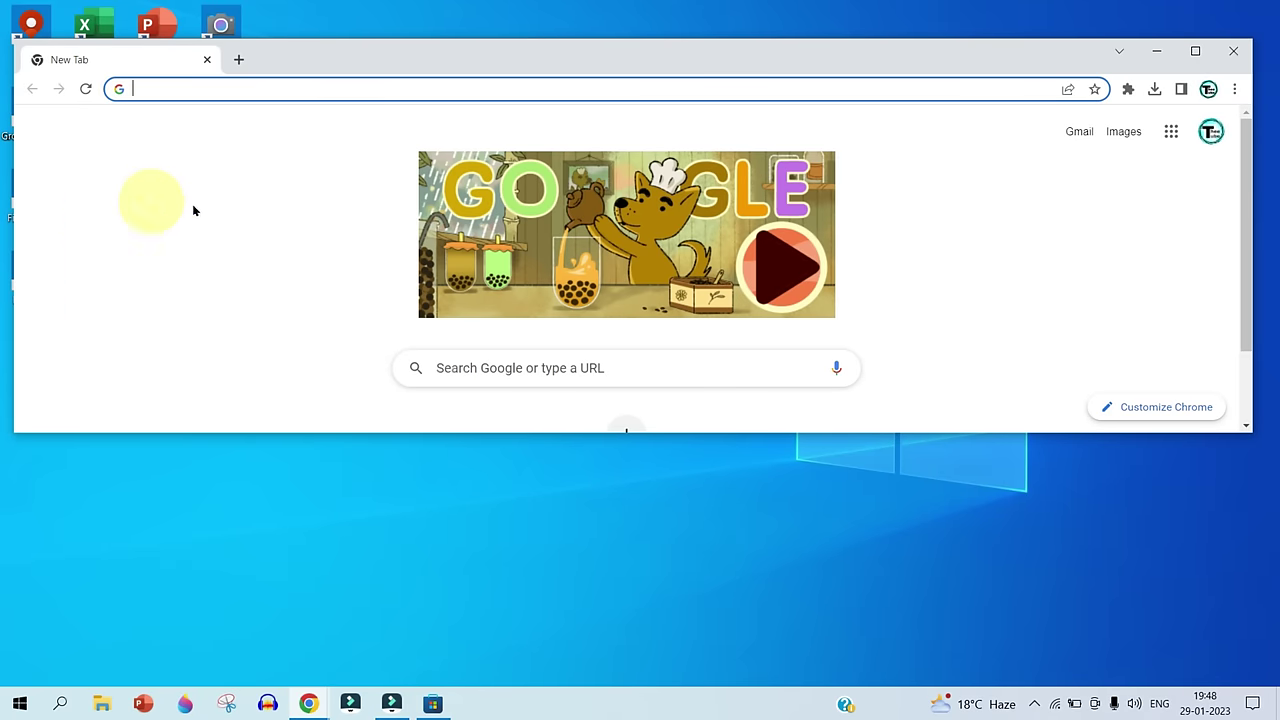
left_click(1194, 51)
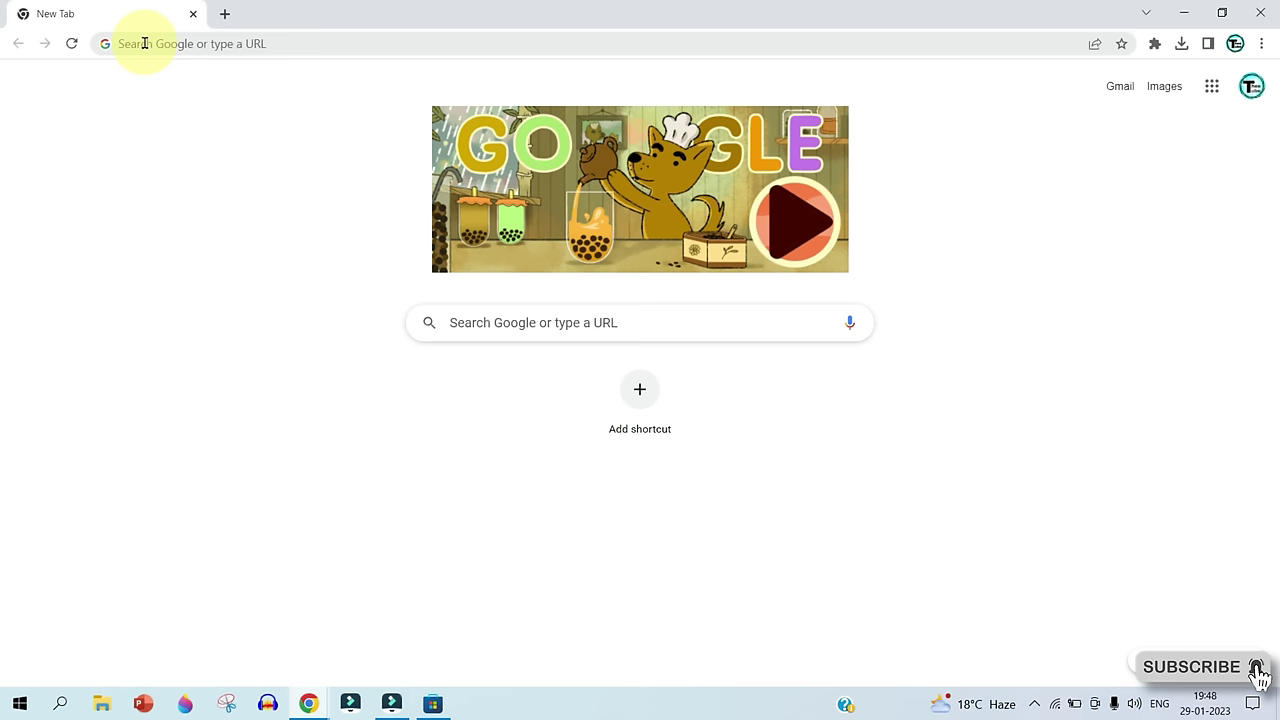
left_click(144, 43)
type("en.s")
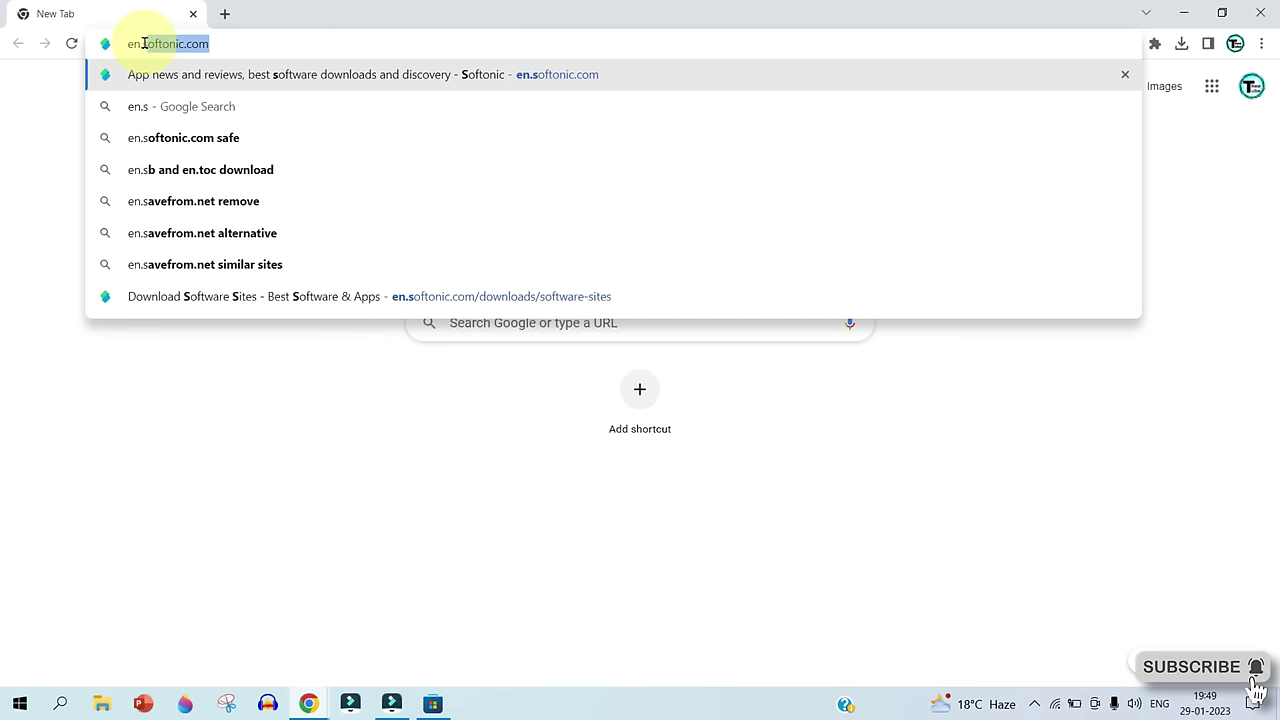
left_click(218, 42)
key("Return")
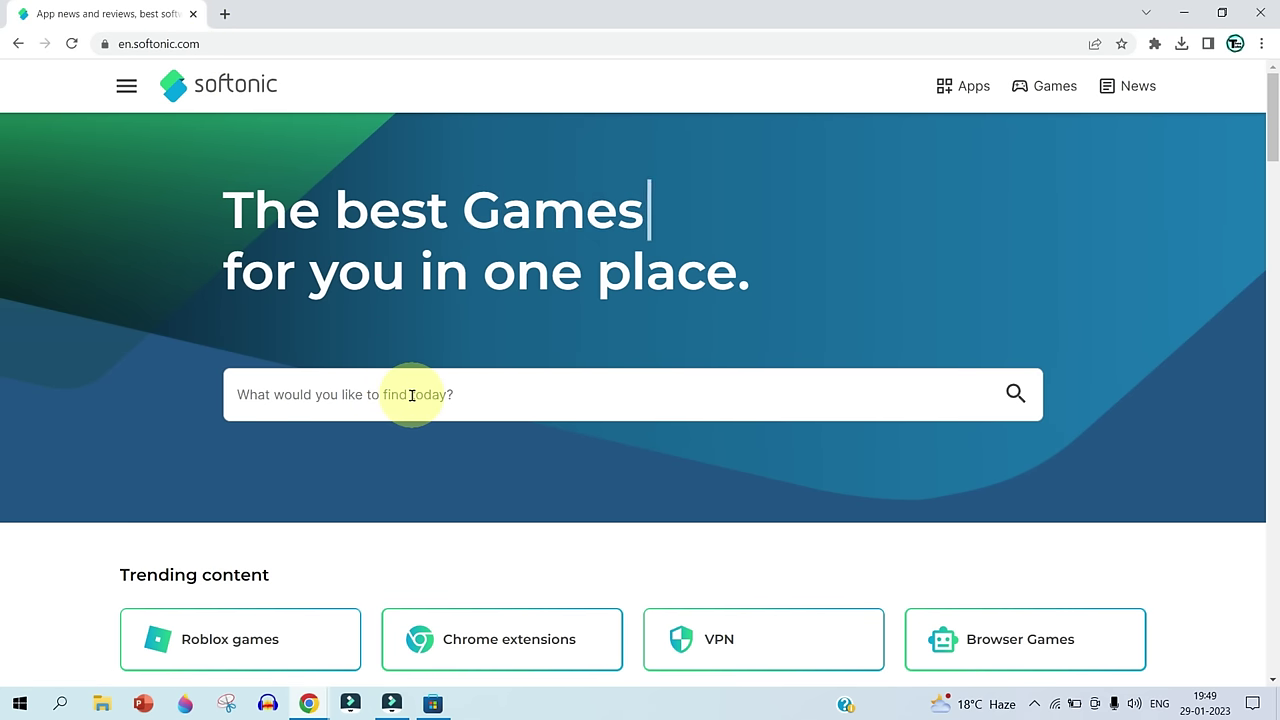
Examine Softonic's trending apps for Android, Mac and iPhone, and its list of top downloads.
scroll(412, 395, "down", 6)
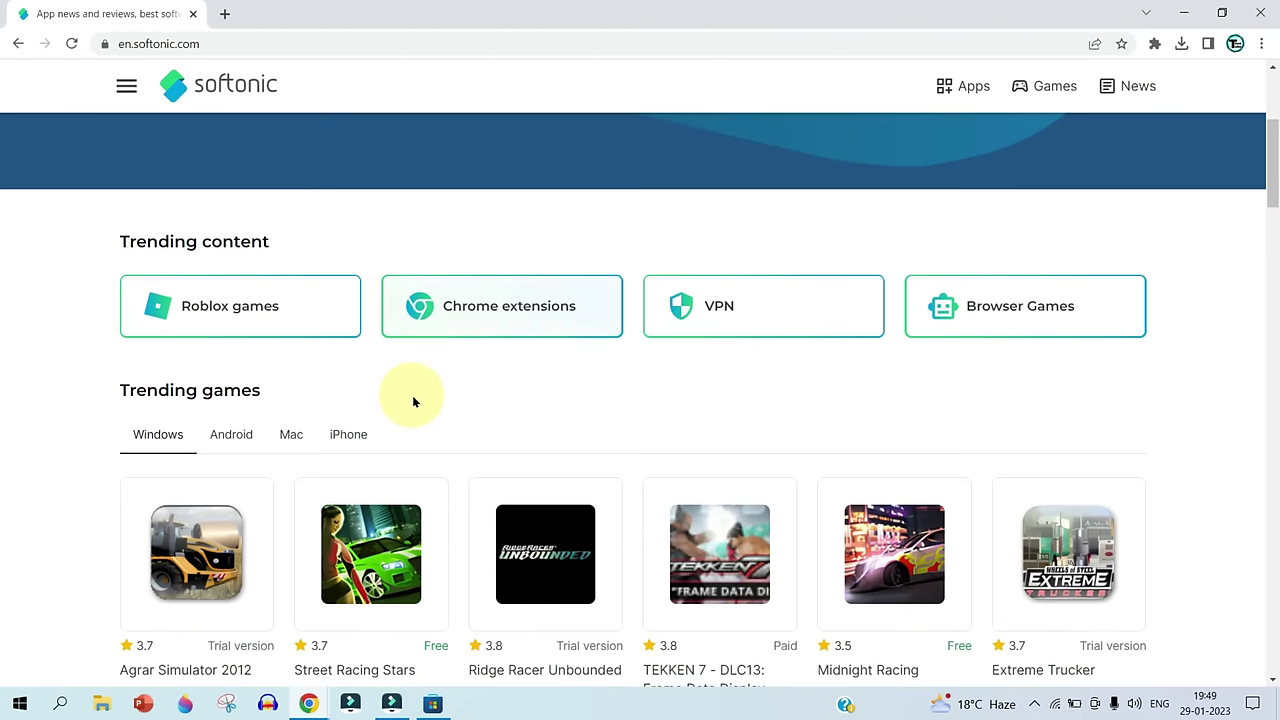
scroll(413, 401, "down", 2)
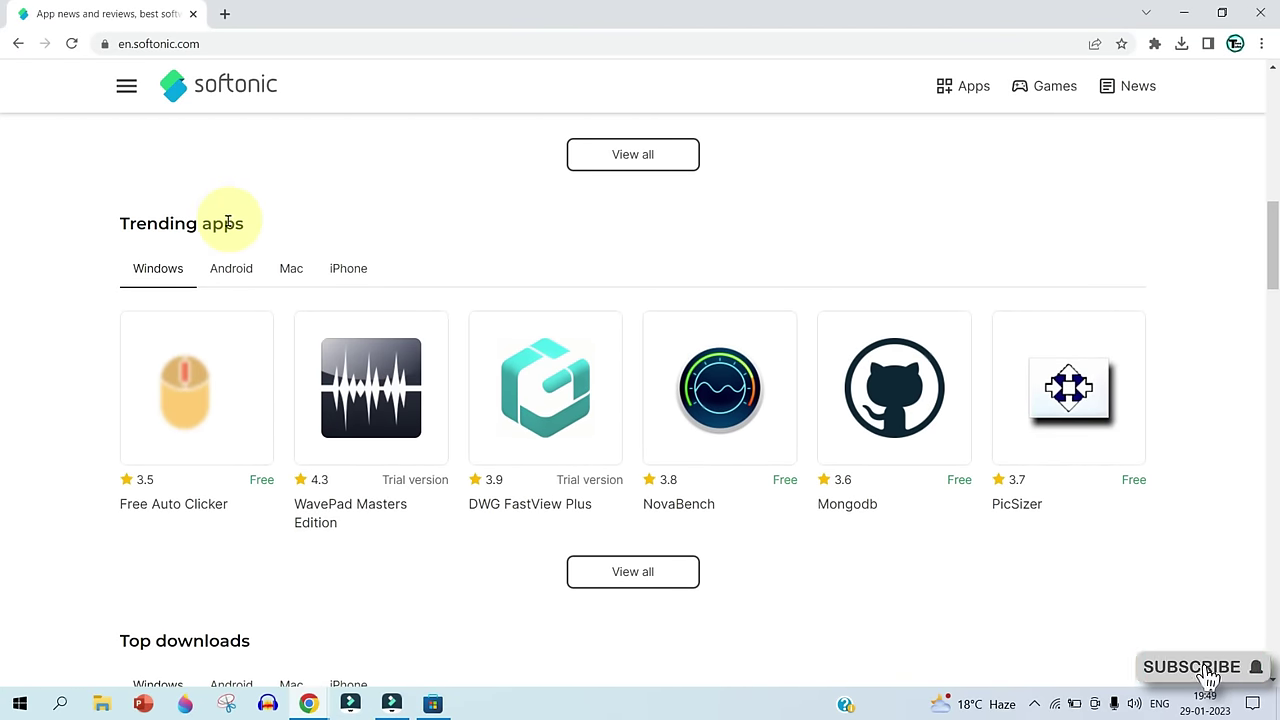
left_click(233, 270)
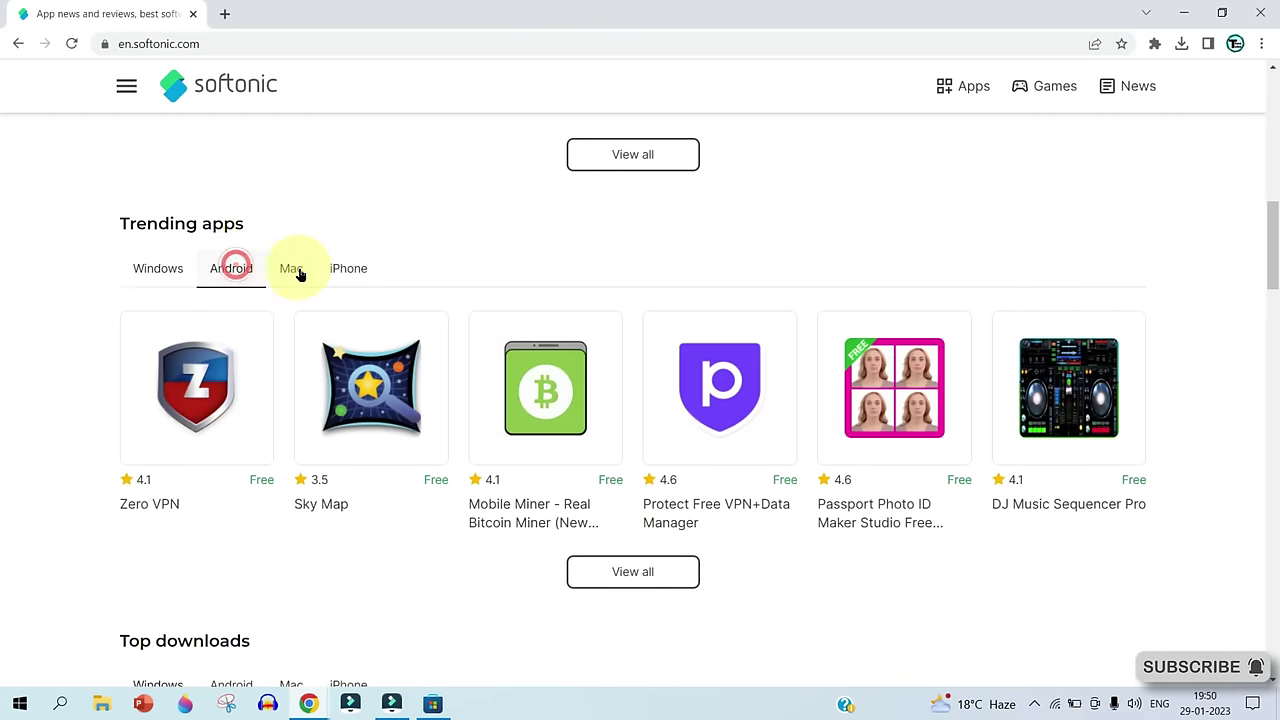
left_click(293, 268)
left_click(352, 272)
scroll(365, 285, "down", 5)
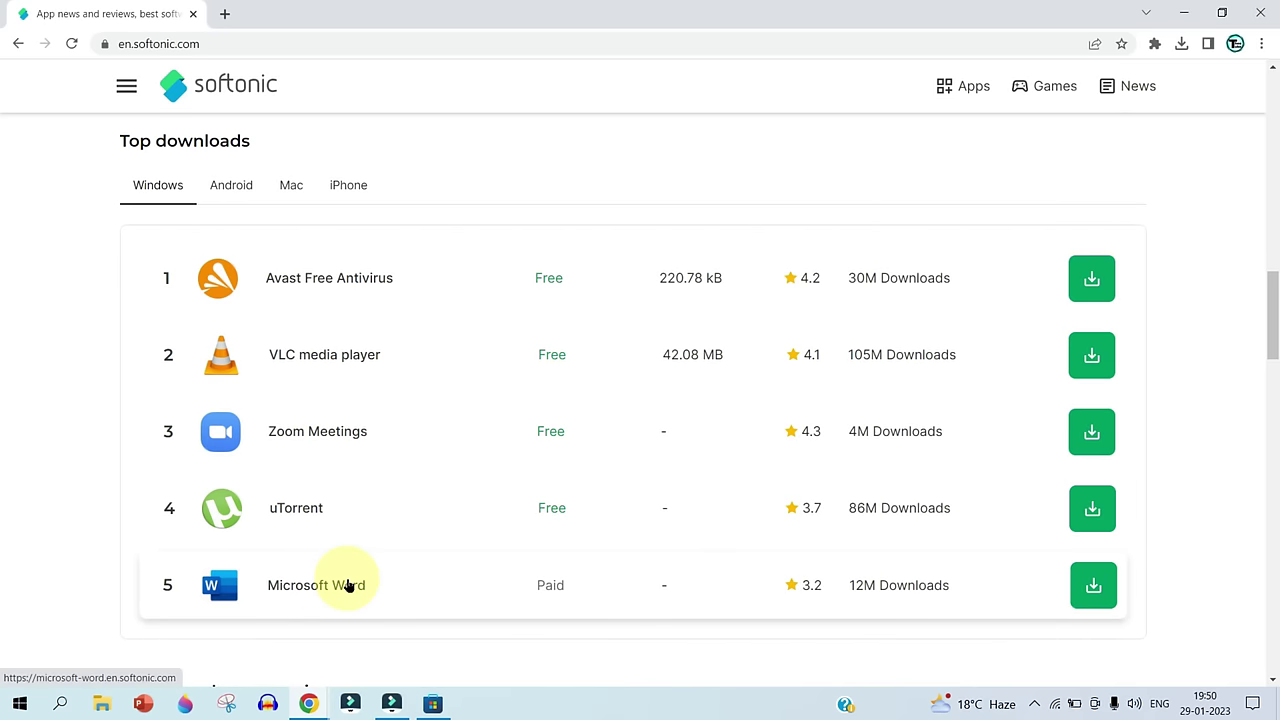
Open filehippo.com in a new browser tab.
left_click(226, 14)
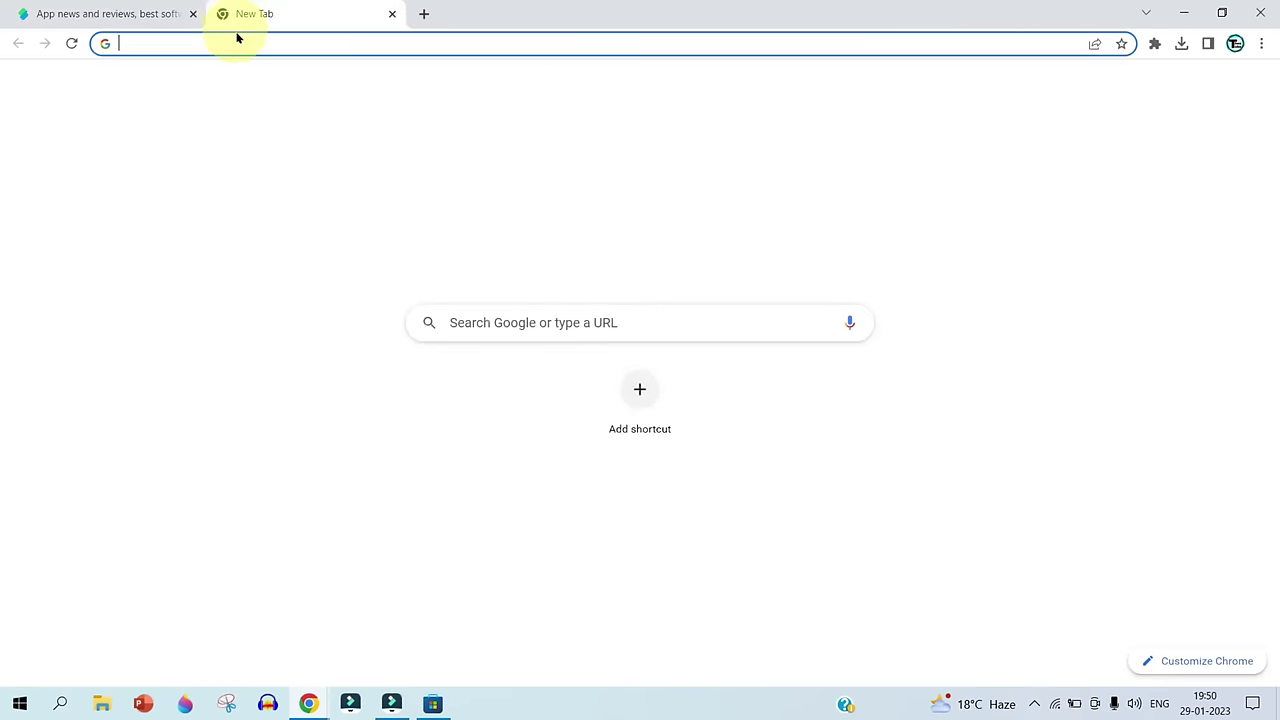
type("file")
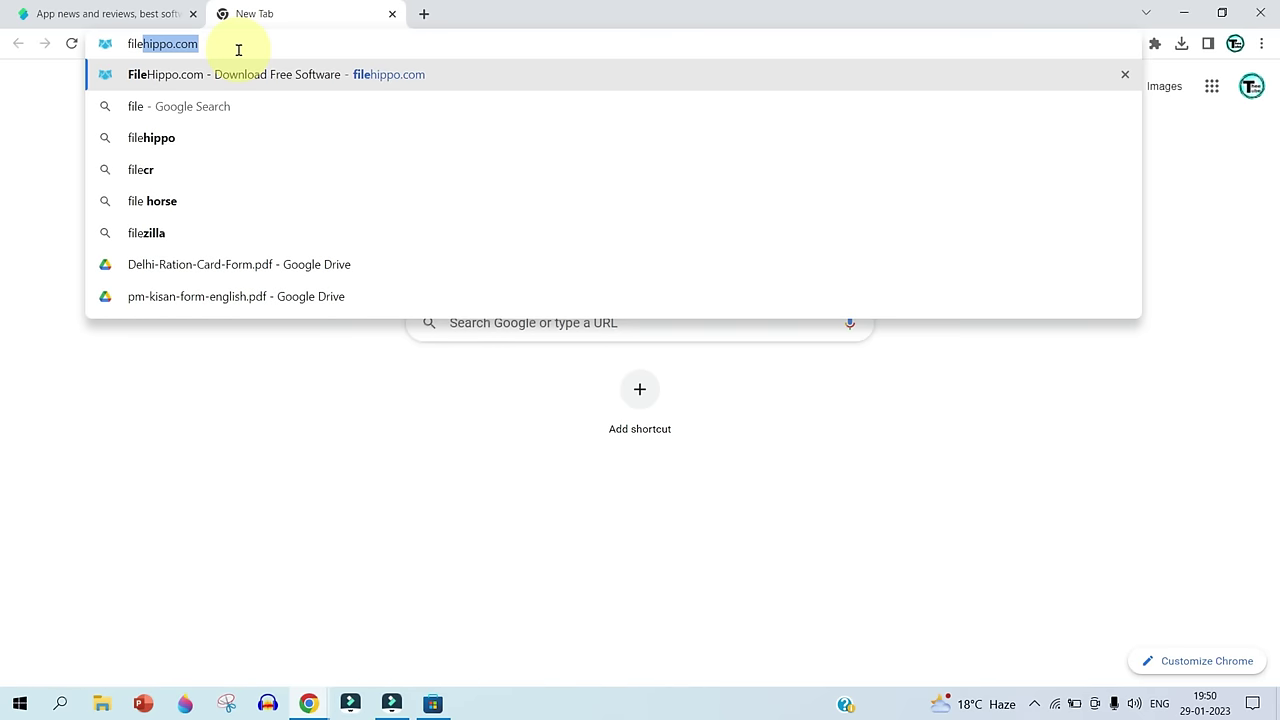
key("Return")
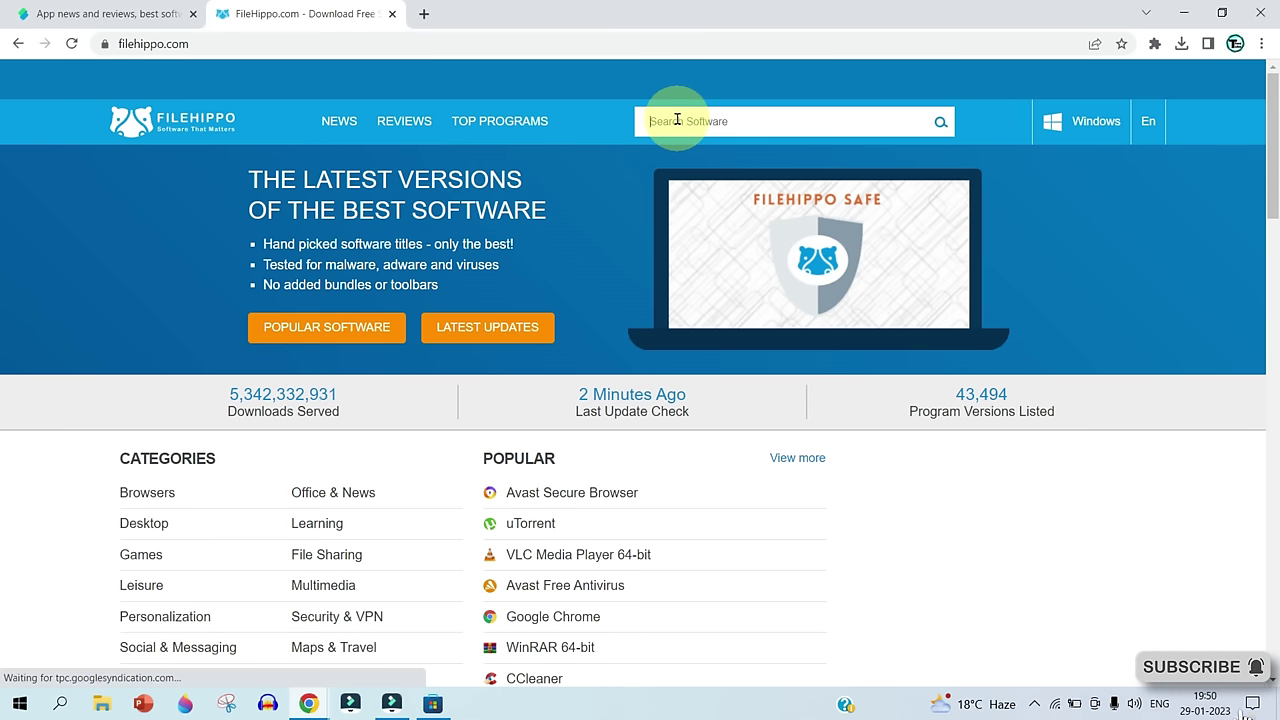
Search FileHippo for "vlc media" and locate the VLC Media Player 64-bit entry.
left_click(677, 119)
type("vlc media")
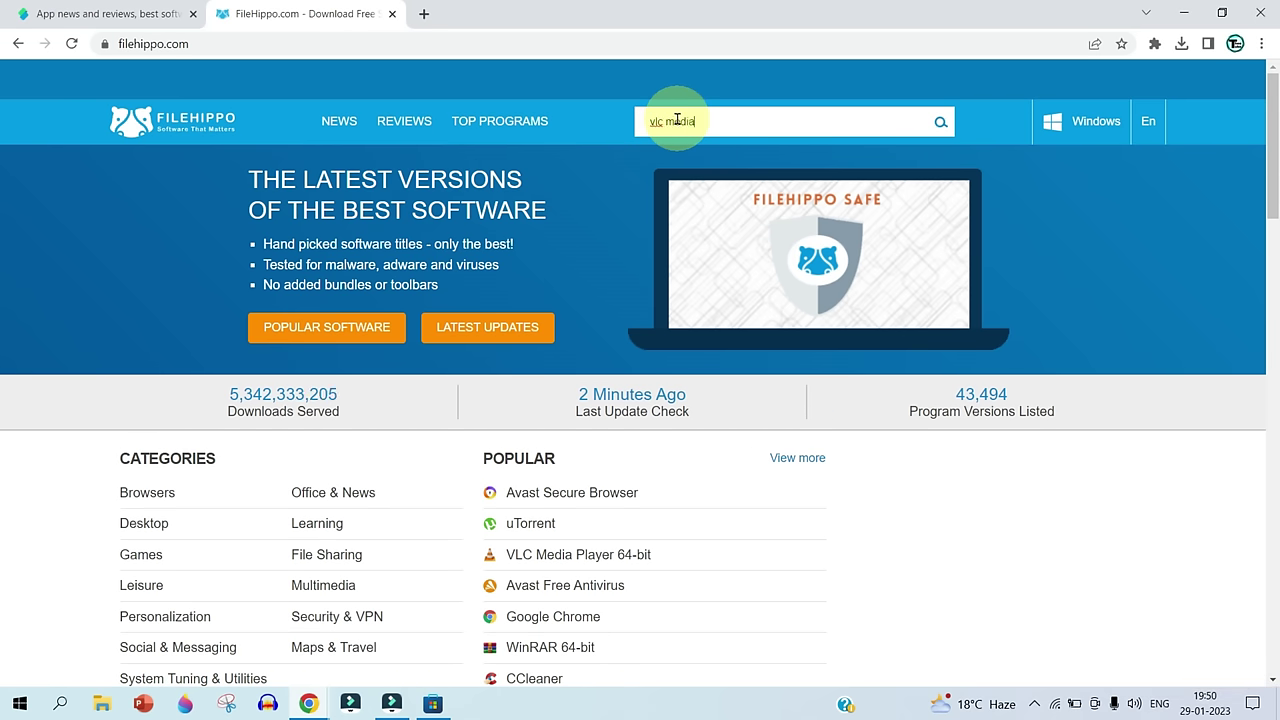
key("Return")
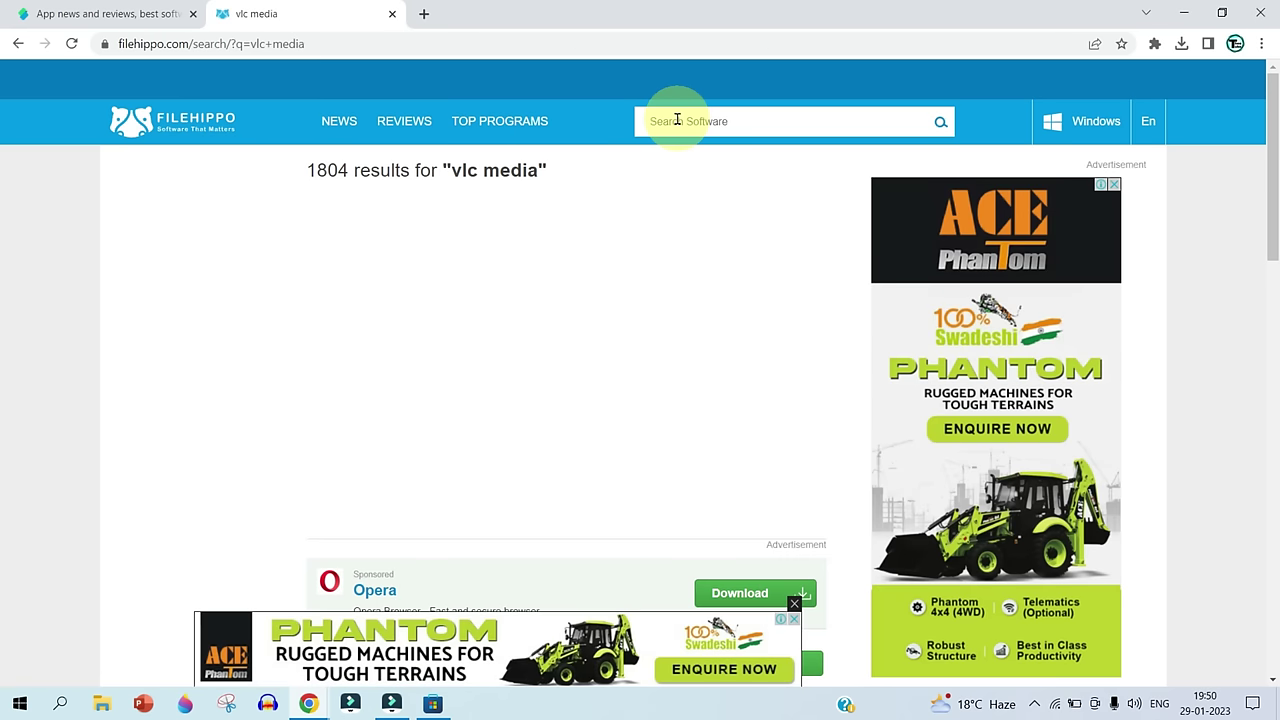
scroll(677, 119, "down", 4)
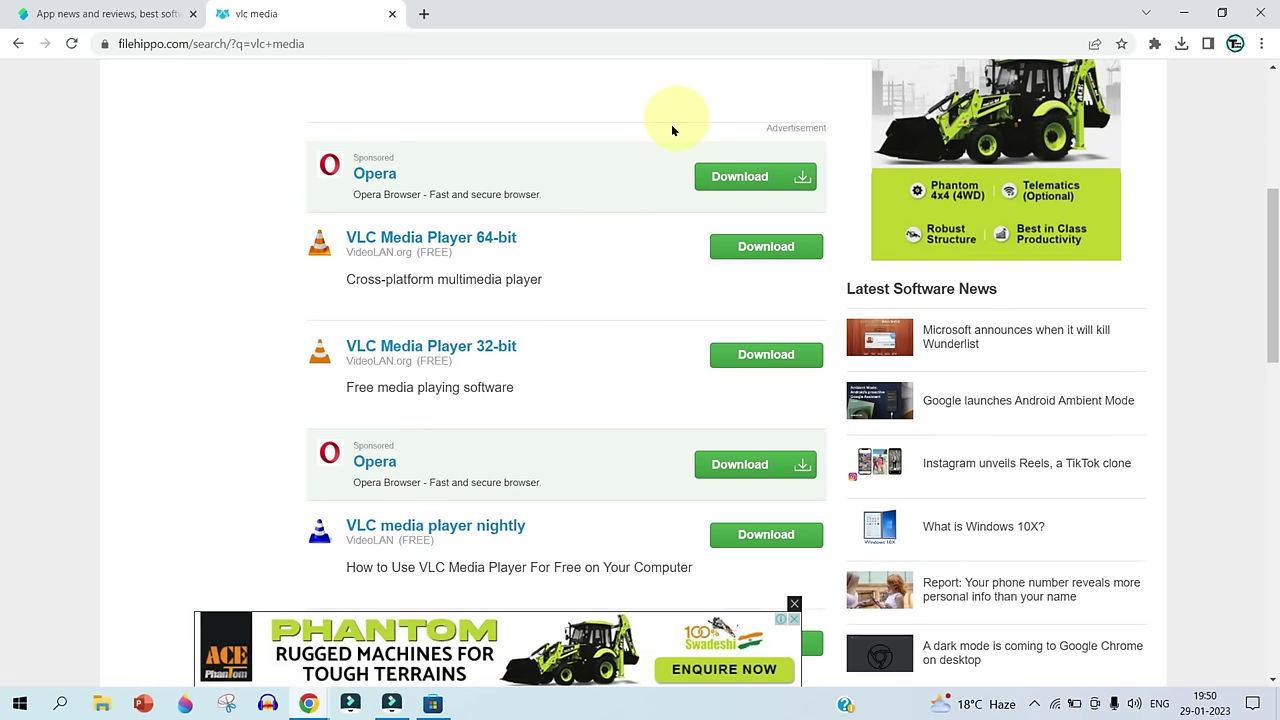
left_click(478, 241)
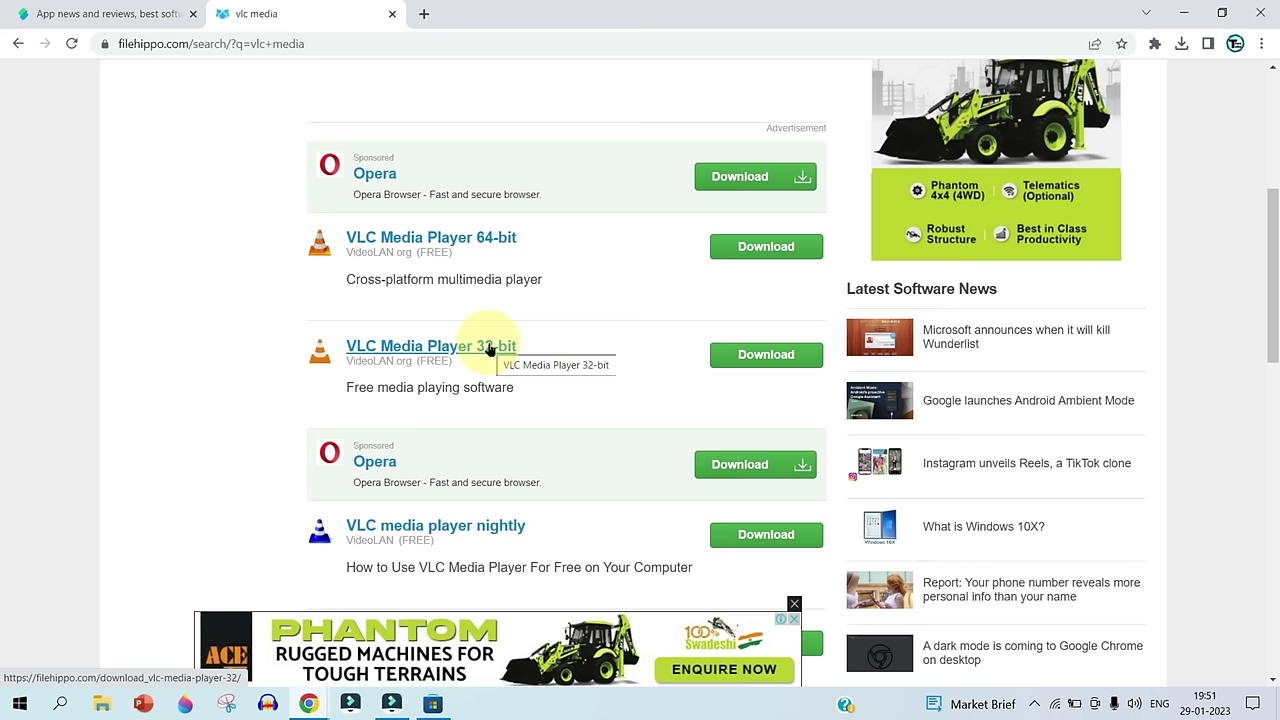
Open the properties of This PC from File Explorer and check the system type under Device specifications.
left_click(103, 704)
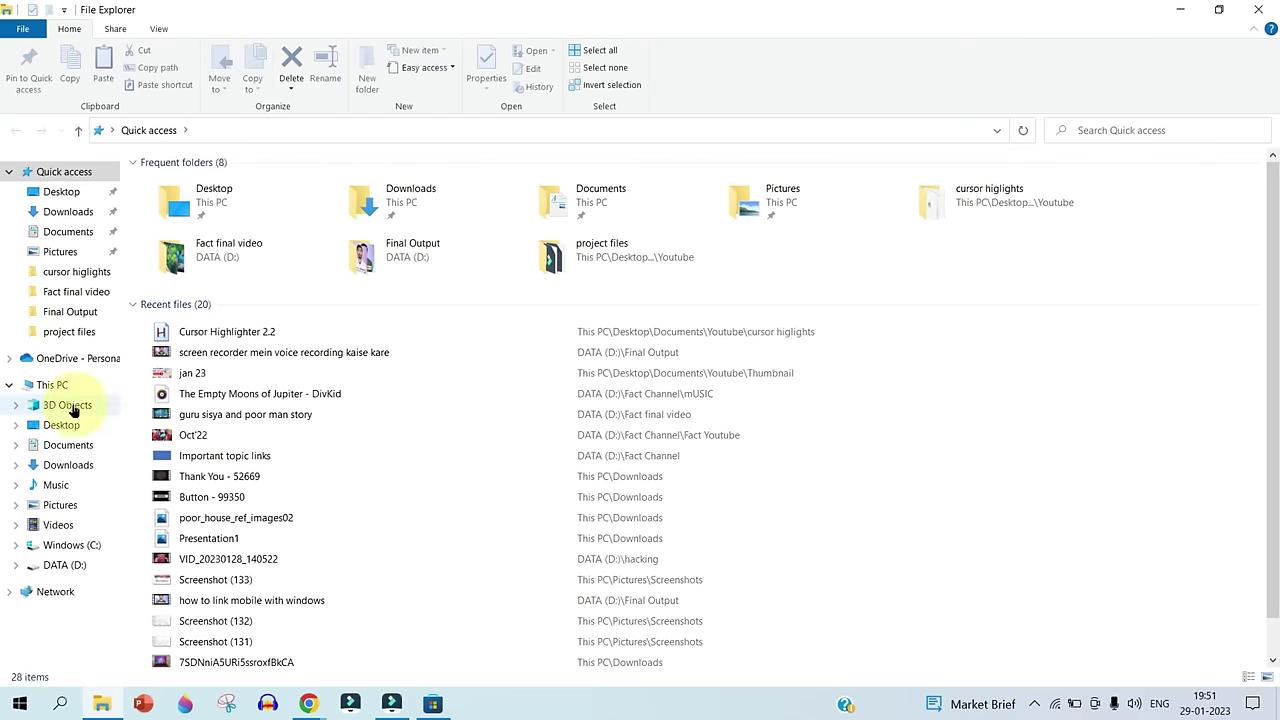
left_click(52, 386)
right_click(66, 386)
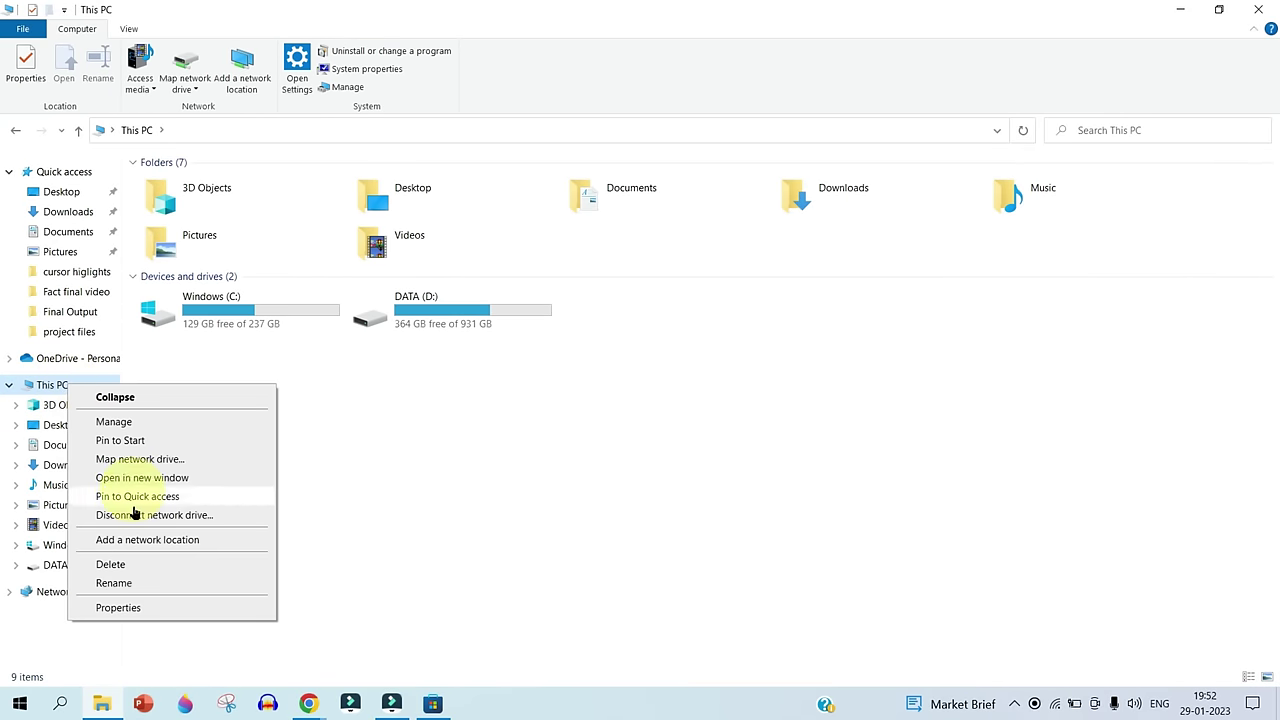
left_click(117, 608)
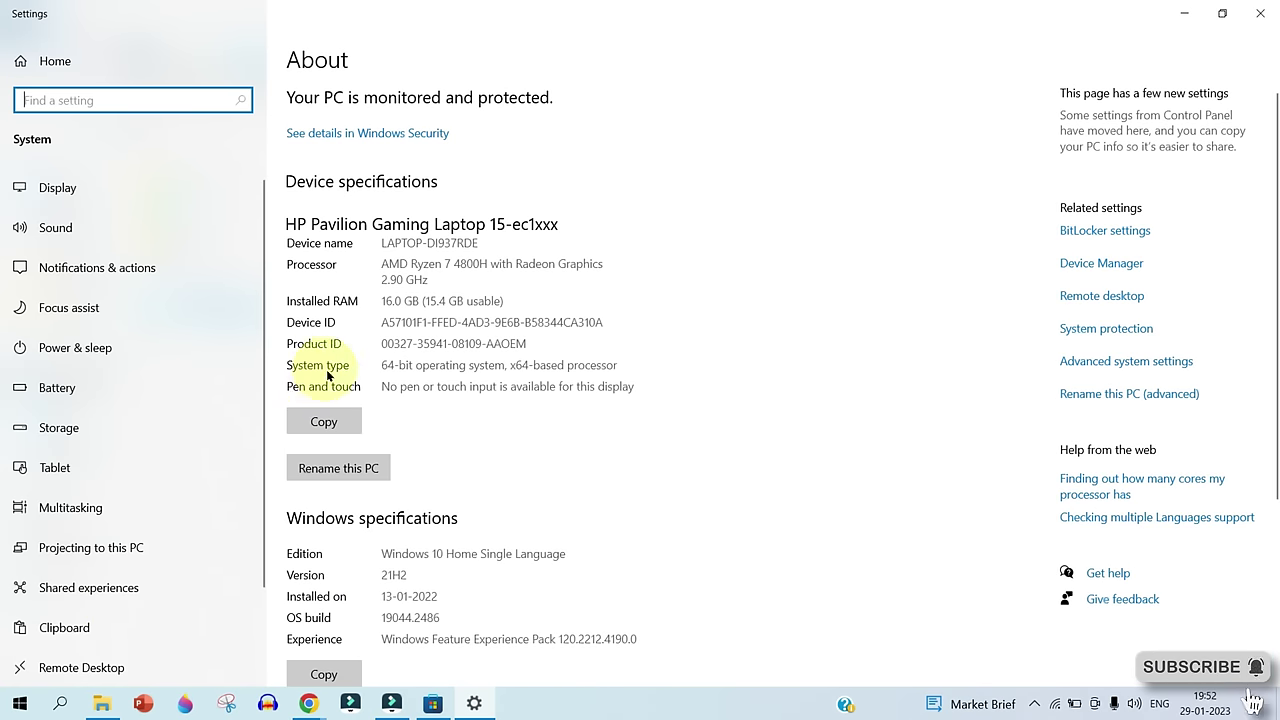
left_click_drag(383, 366, 503, 366)
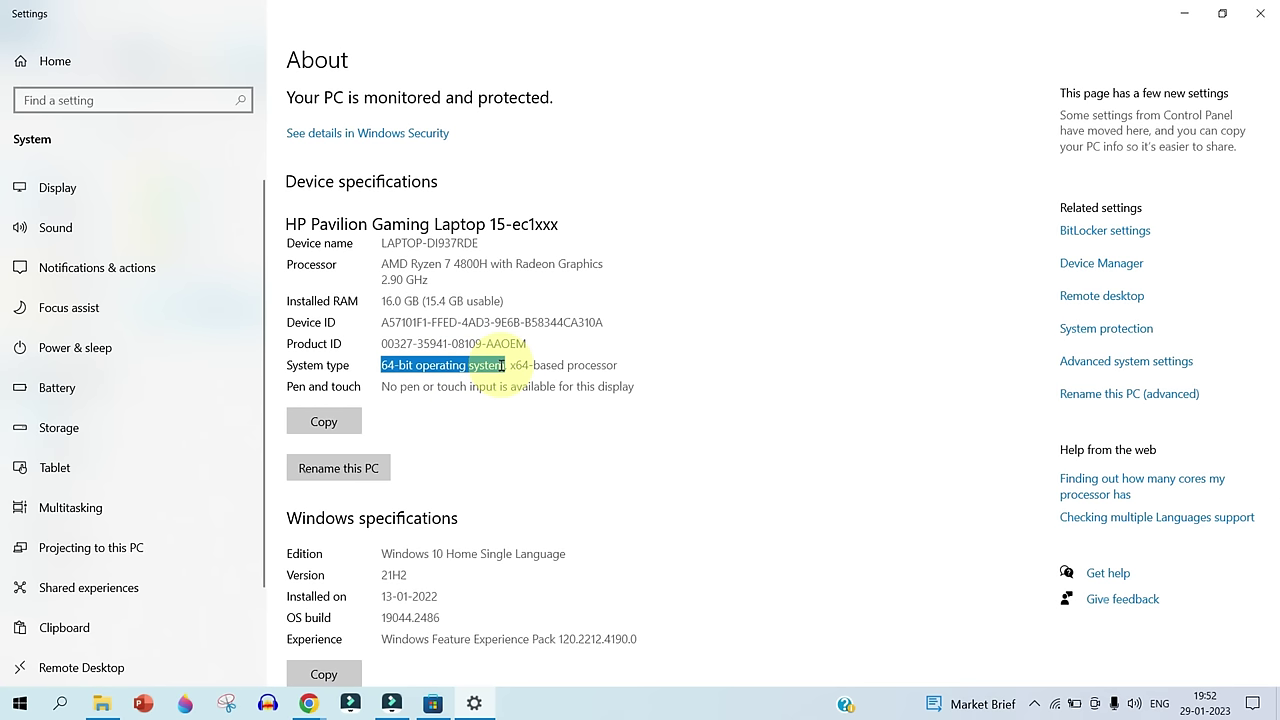
Return to the FileHippo search results in Chrome and download the VLC Media Player 64-bit installer.
left_click(309, 703)
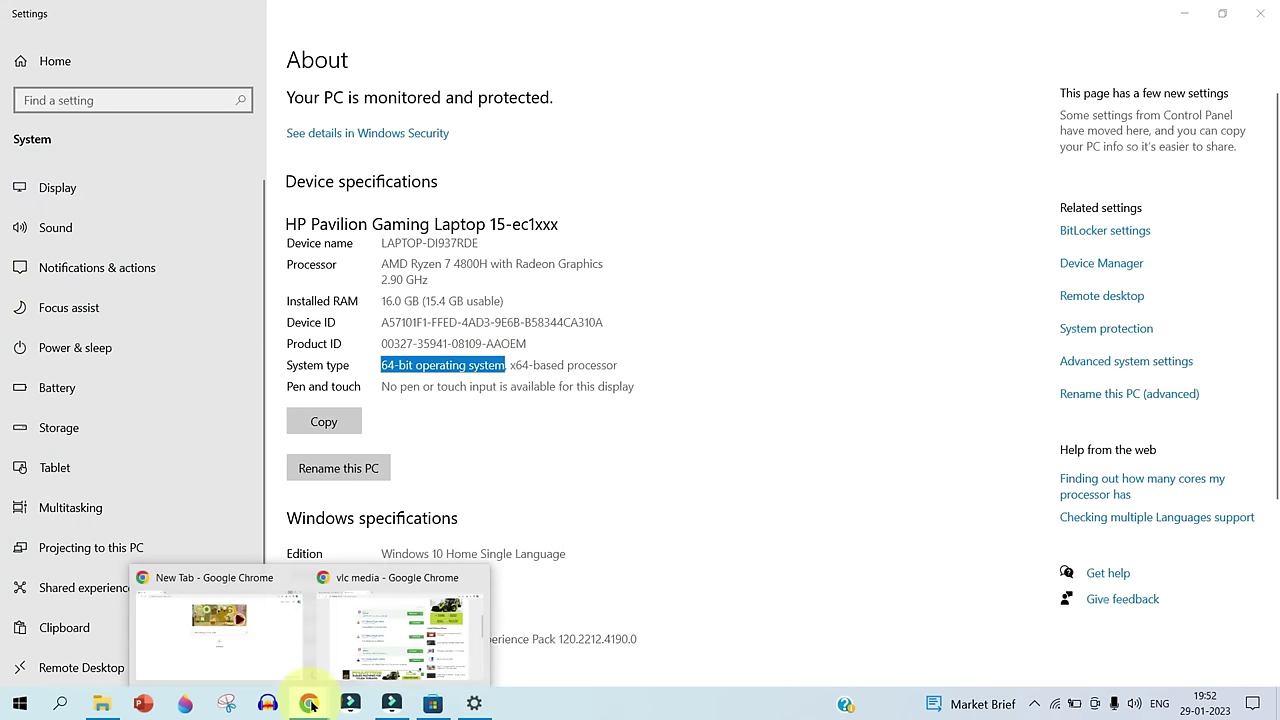
left_click(385, 625)
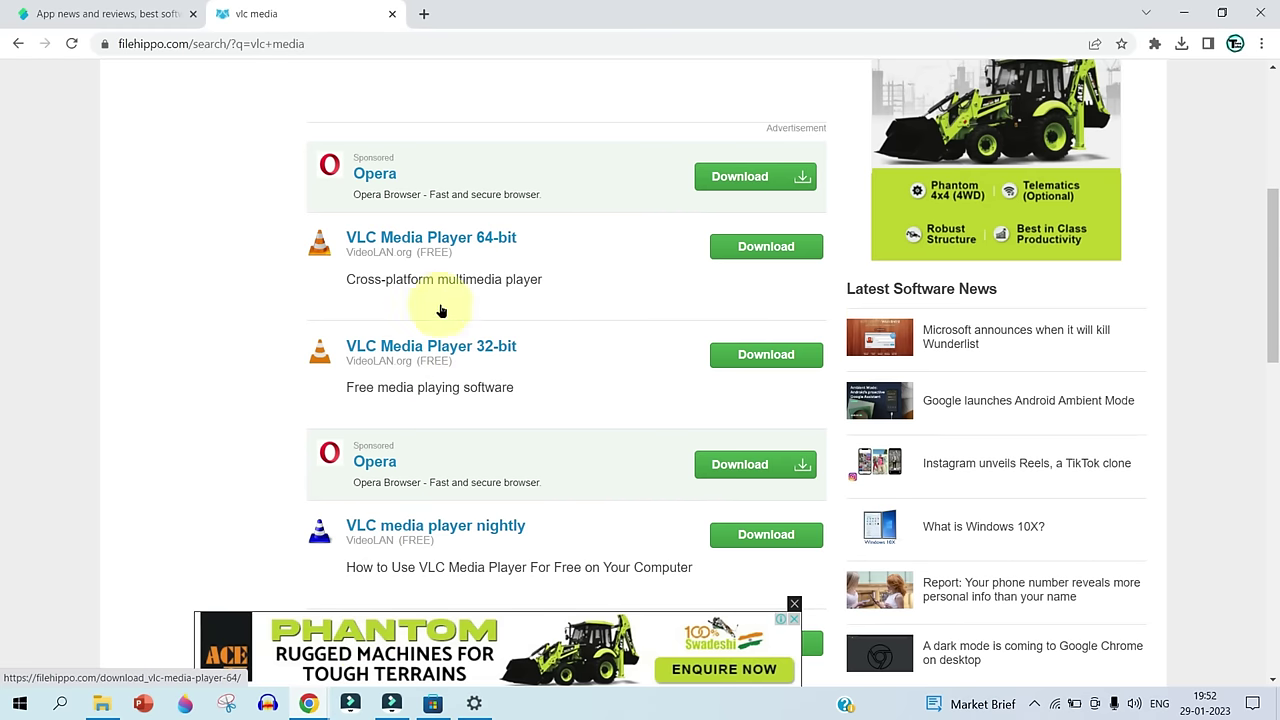
left_click(775, 252)
left_click(729, 257)
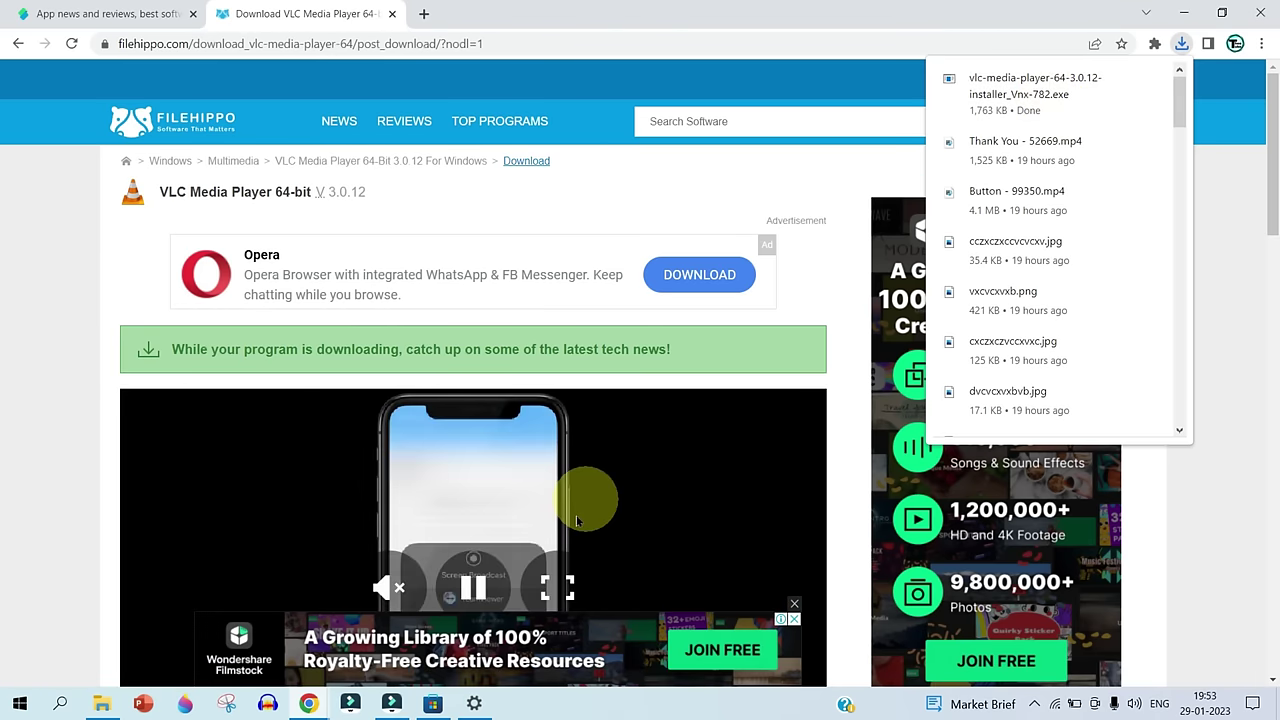
Look at the Dragon City page in Microsoft Store and return to the FileHippo download page in Chrome.
left_click(435, 695)
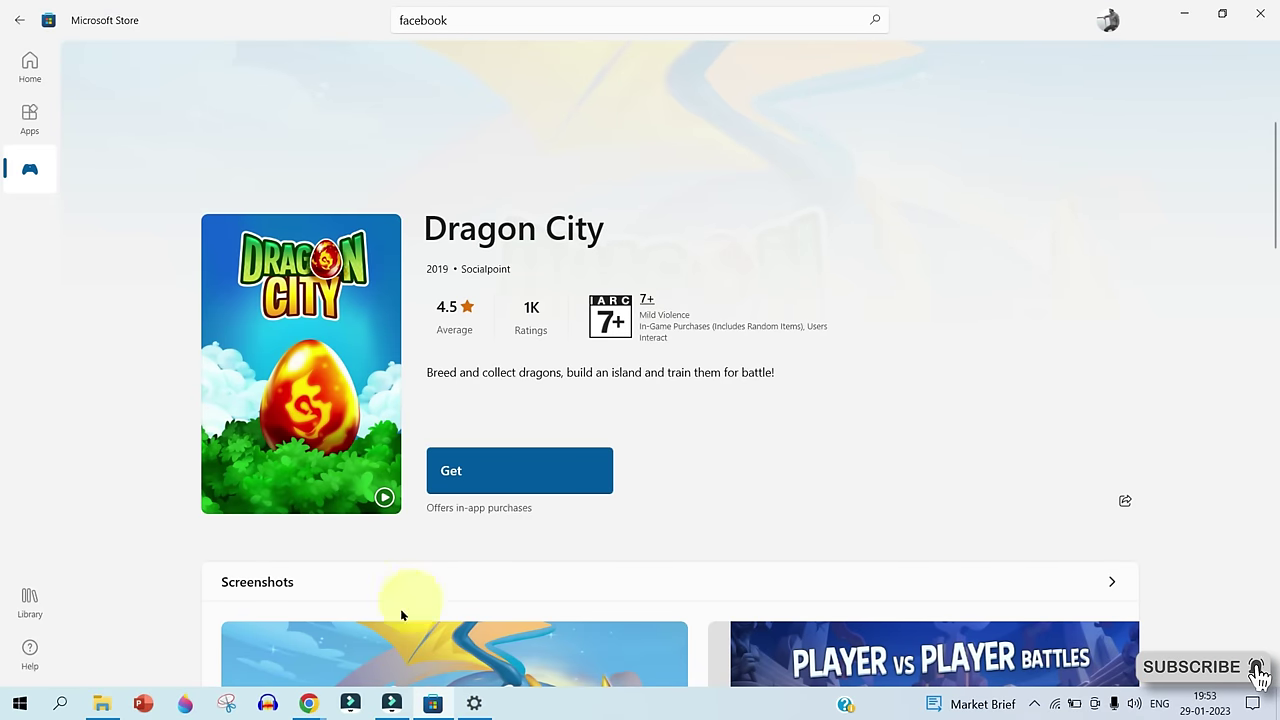
mouse_move(308, 703)
left_click(405, 640)
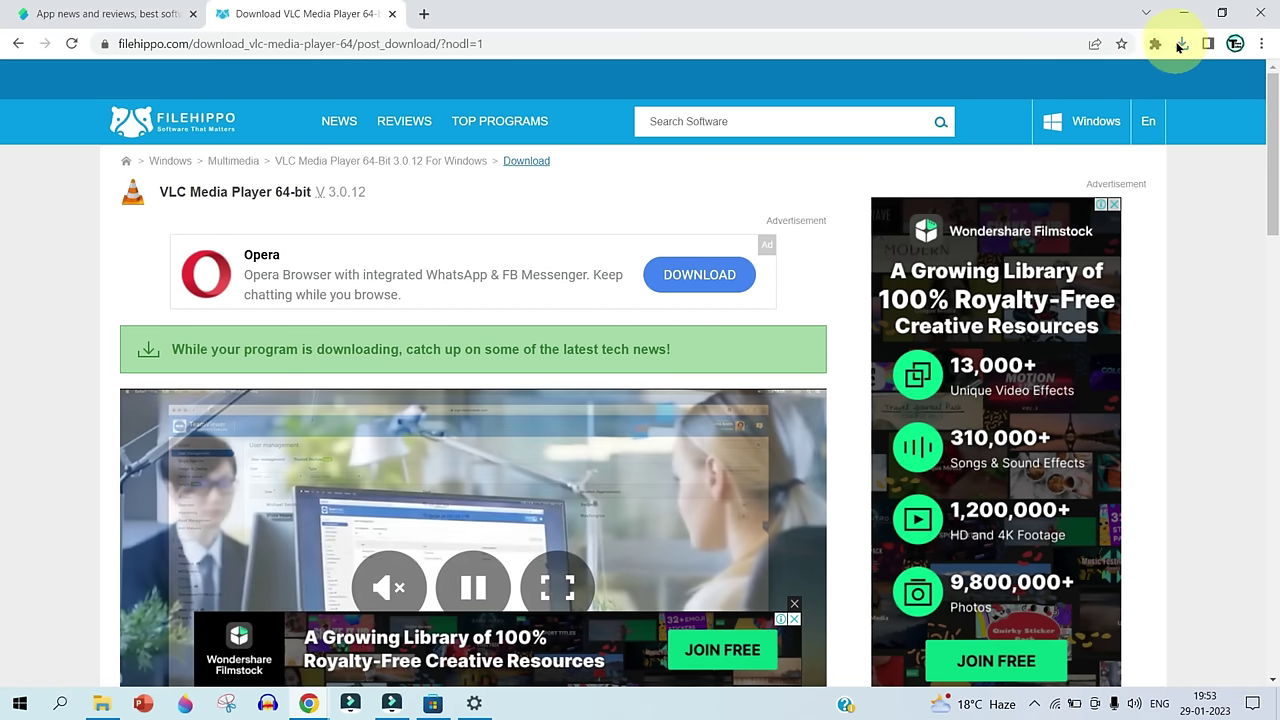
Run the downloaded VLC Media Player installer with English as the setup language.
left_click(1179, 44)
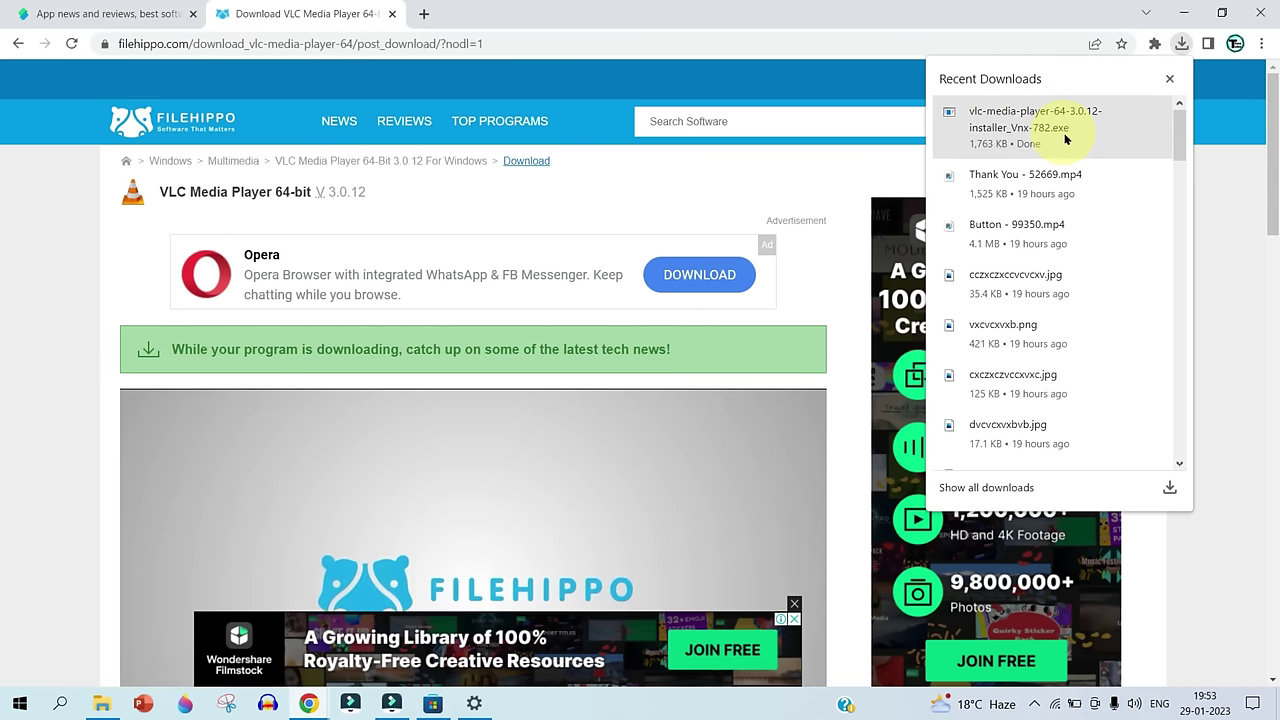
left_click(1065, 139)
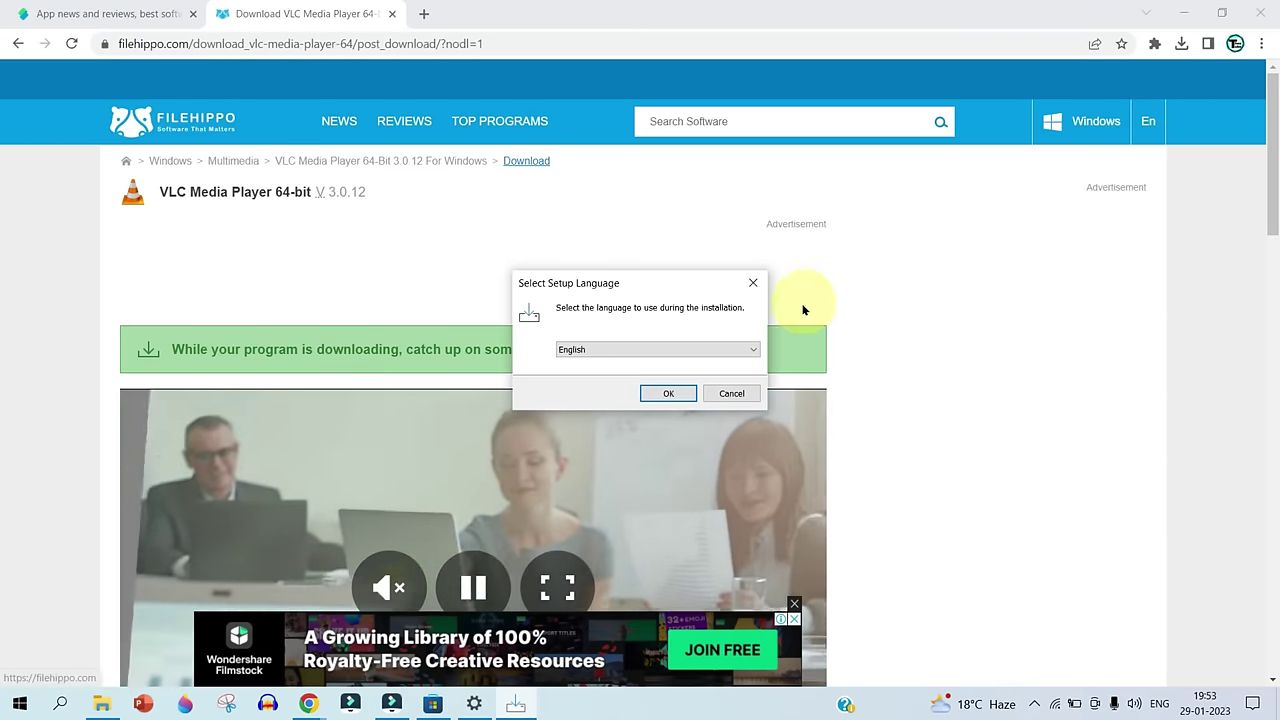
left_click(668, 392)
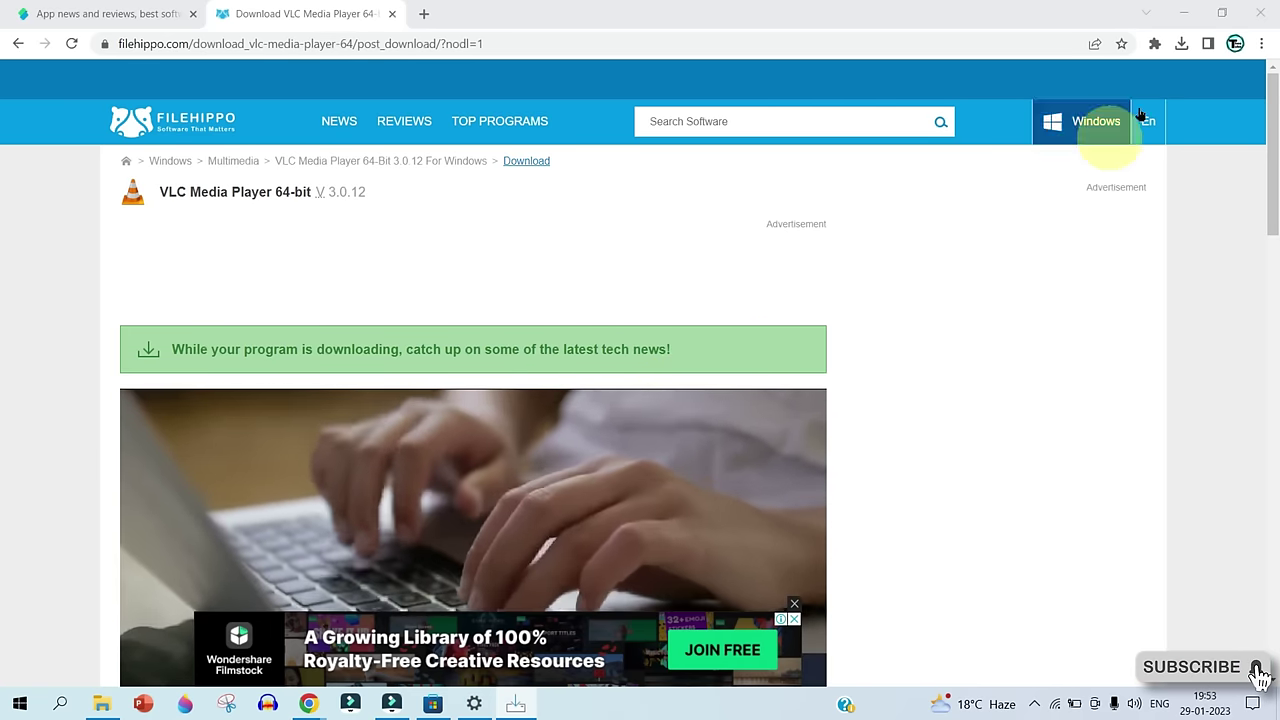
Minimise Chrome, Settings and the other open windows, leaving only the VLC download manager on the desktop.
left_click(1190, 11)
left_click(1192, 10)
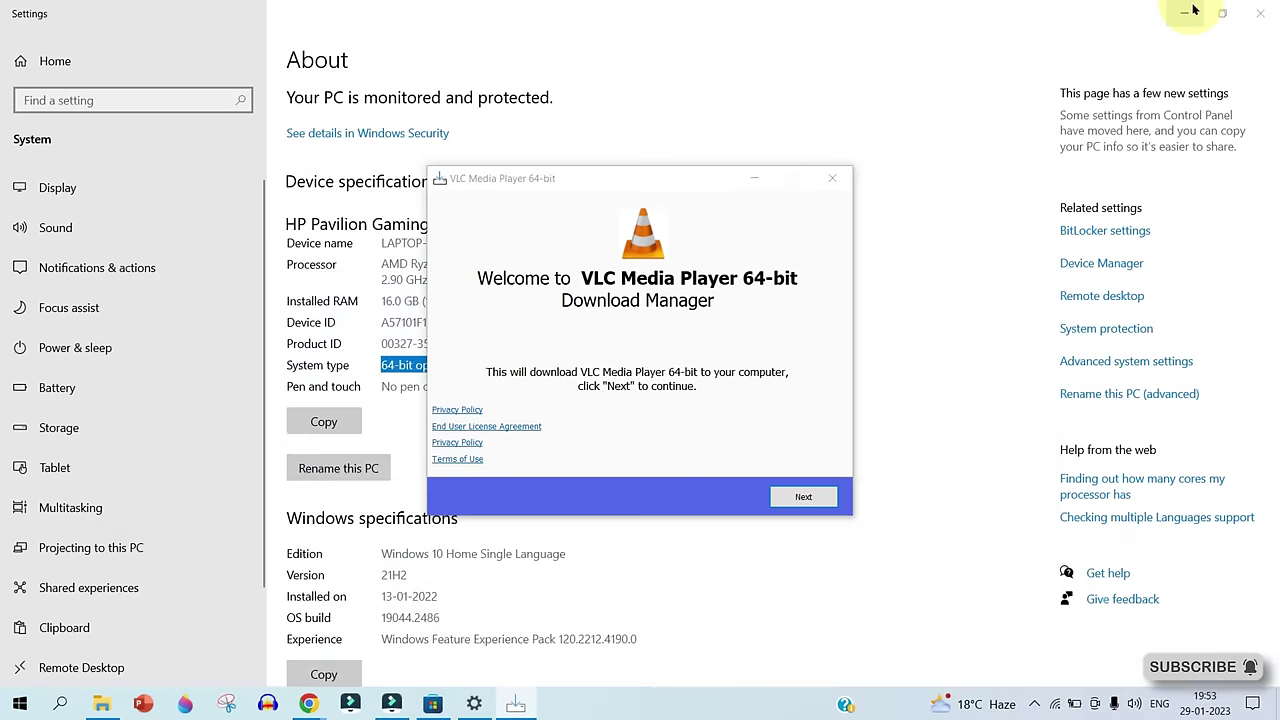
left_click(1192, 10)
left_click(1183, 11)
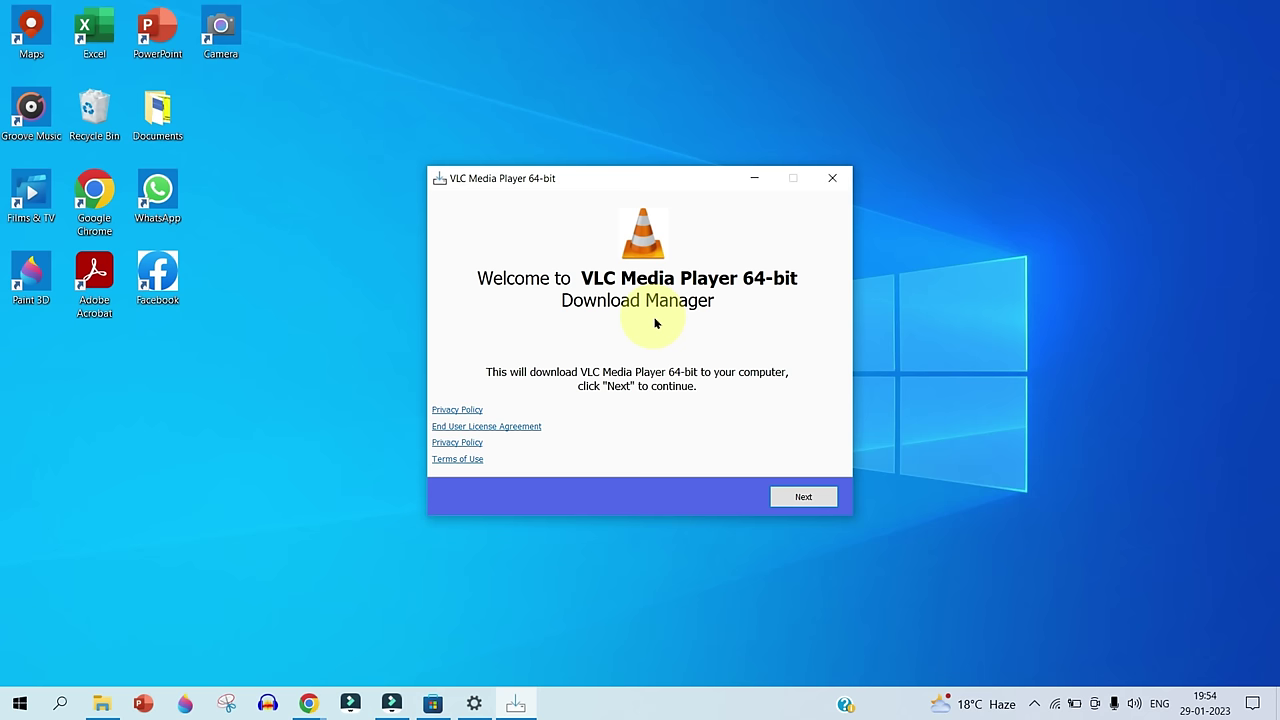
Download and install VLC media player with the default setup options, and close the player after it launches.
left_click(803, 497)
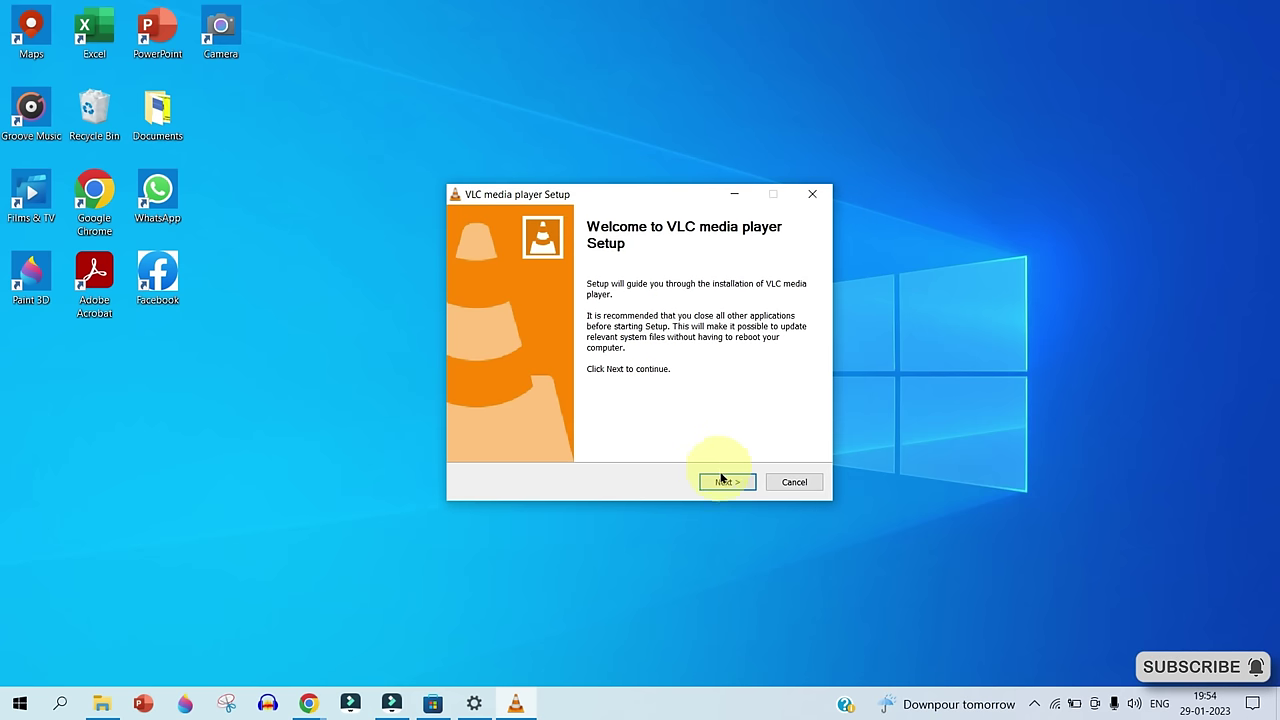
left_click(724, 482)
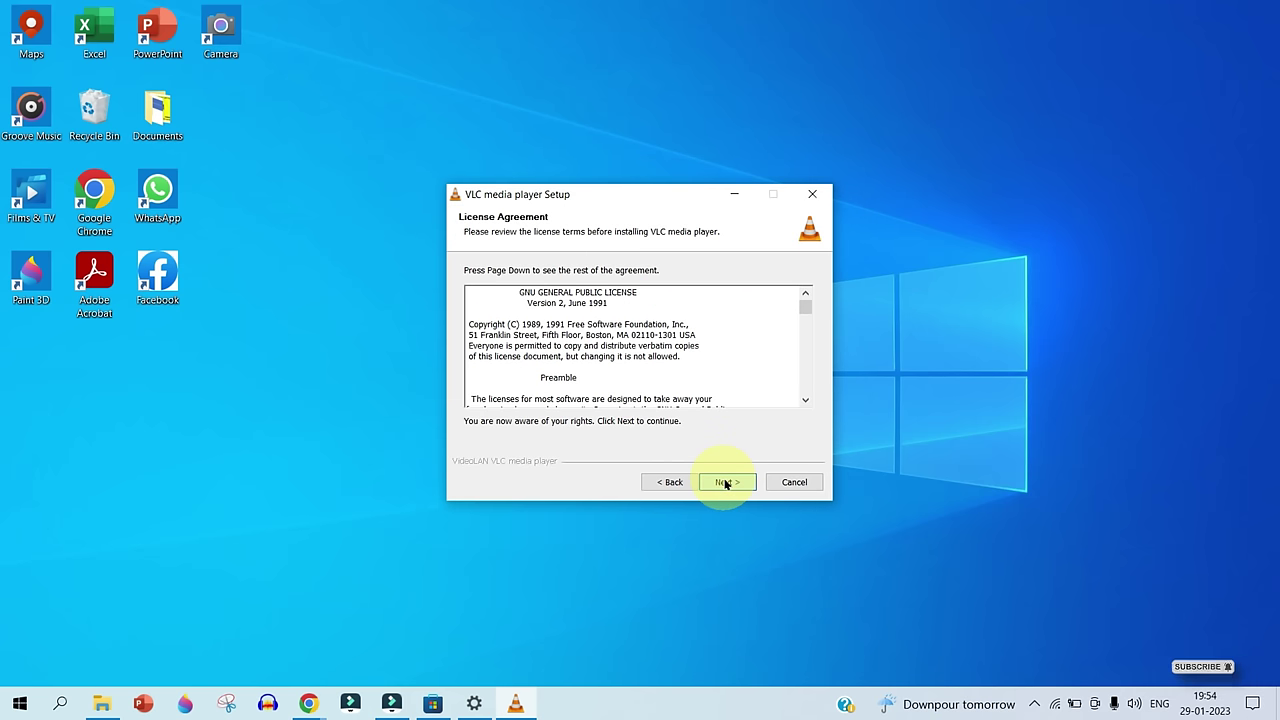
left_click(726, 482)
left_click(726, 482)
left_click(727, 482)
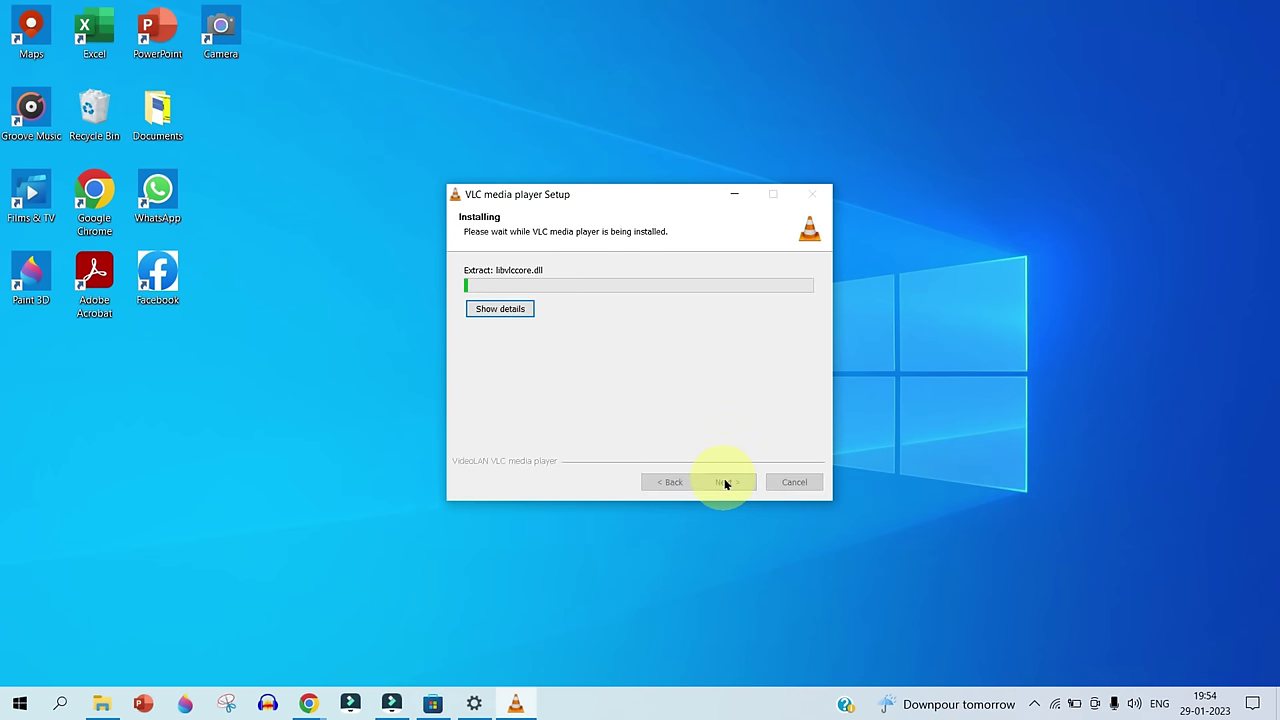
left_click(728, 482)
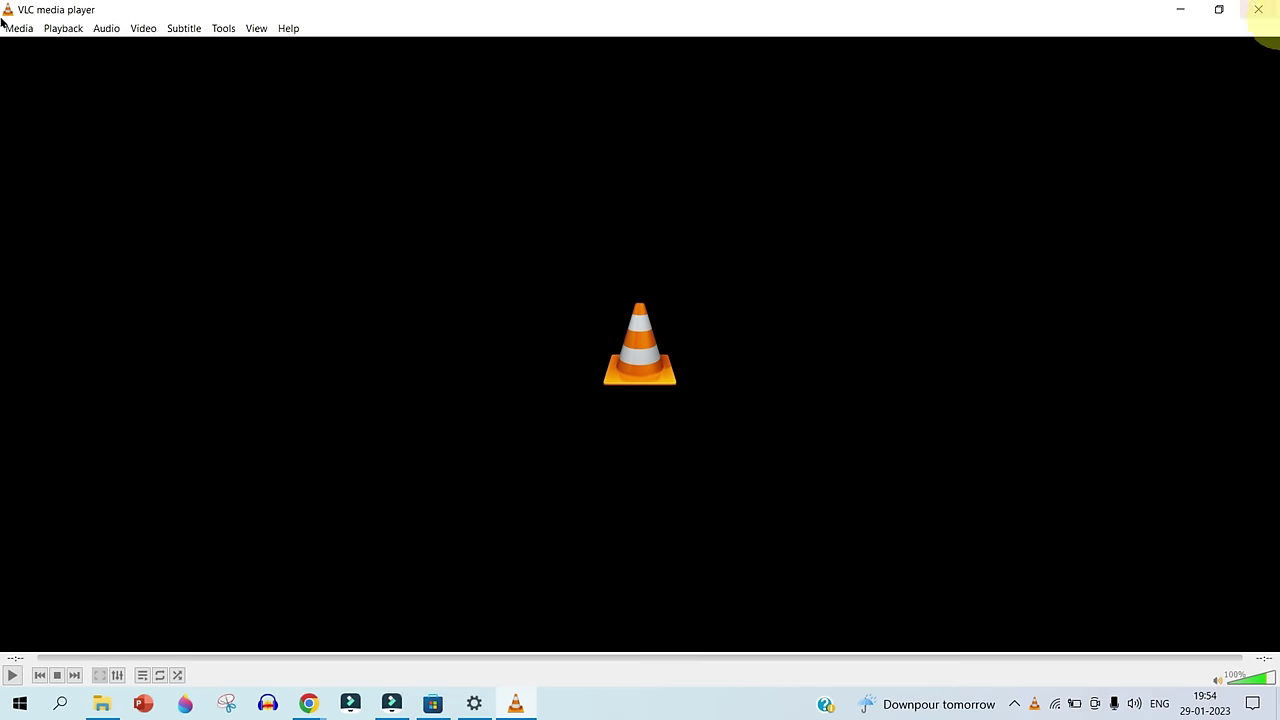
left_click(1273, 11)
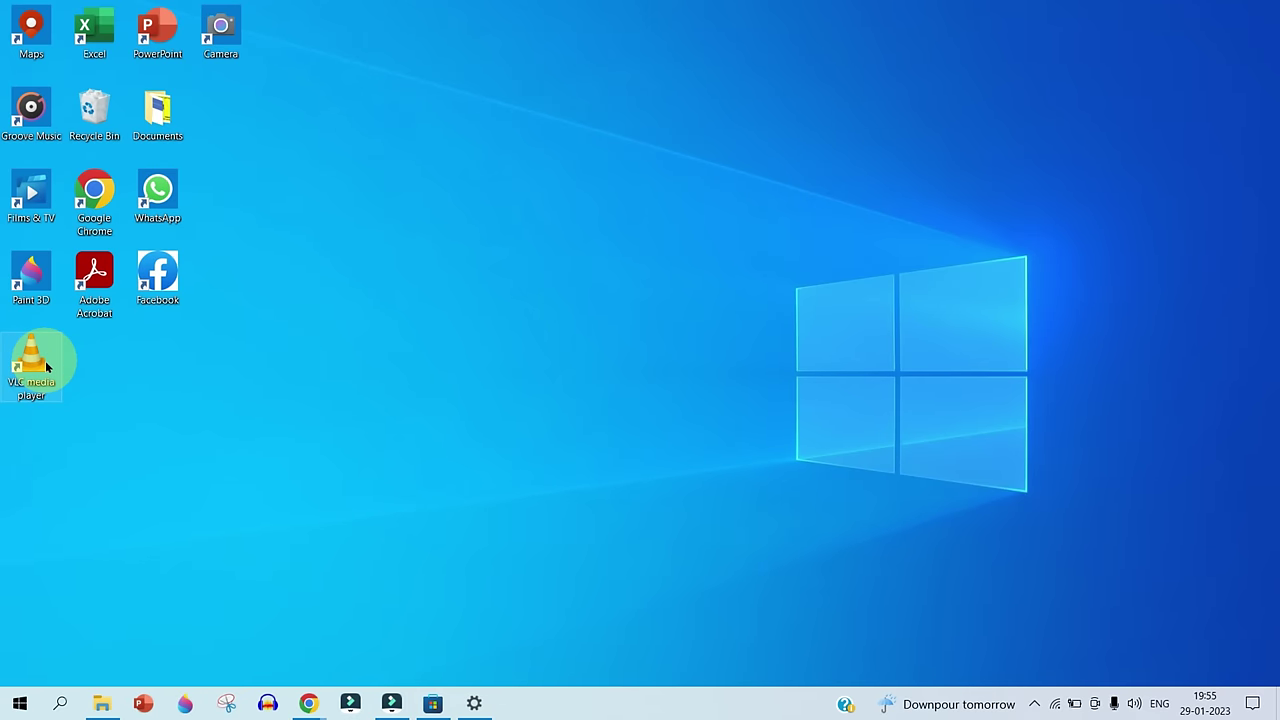
Create a desktop shortcut for the Netflix app beside the Camera icon.
left_click(19, 701)
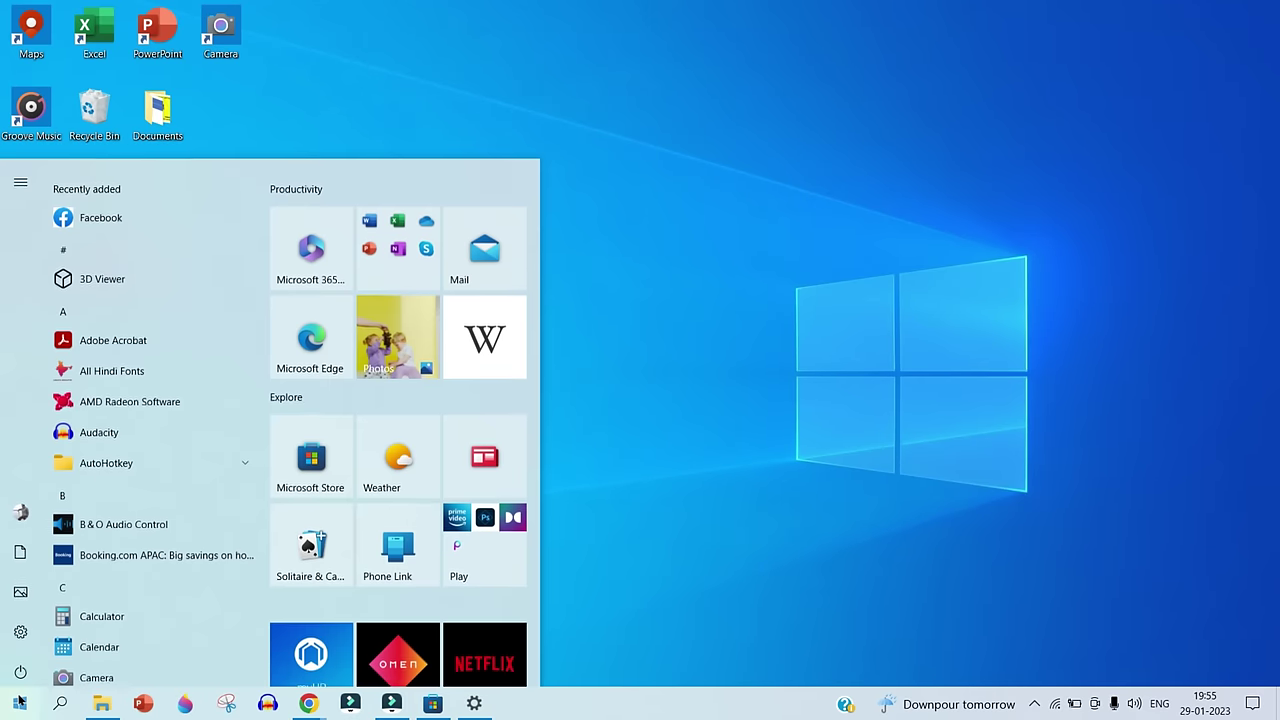
scroll(125, 560, "down", 4)
scroll(125, 547, "down", 7)
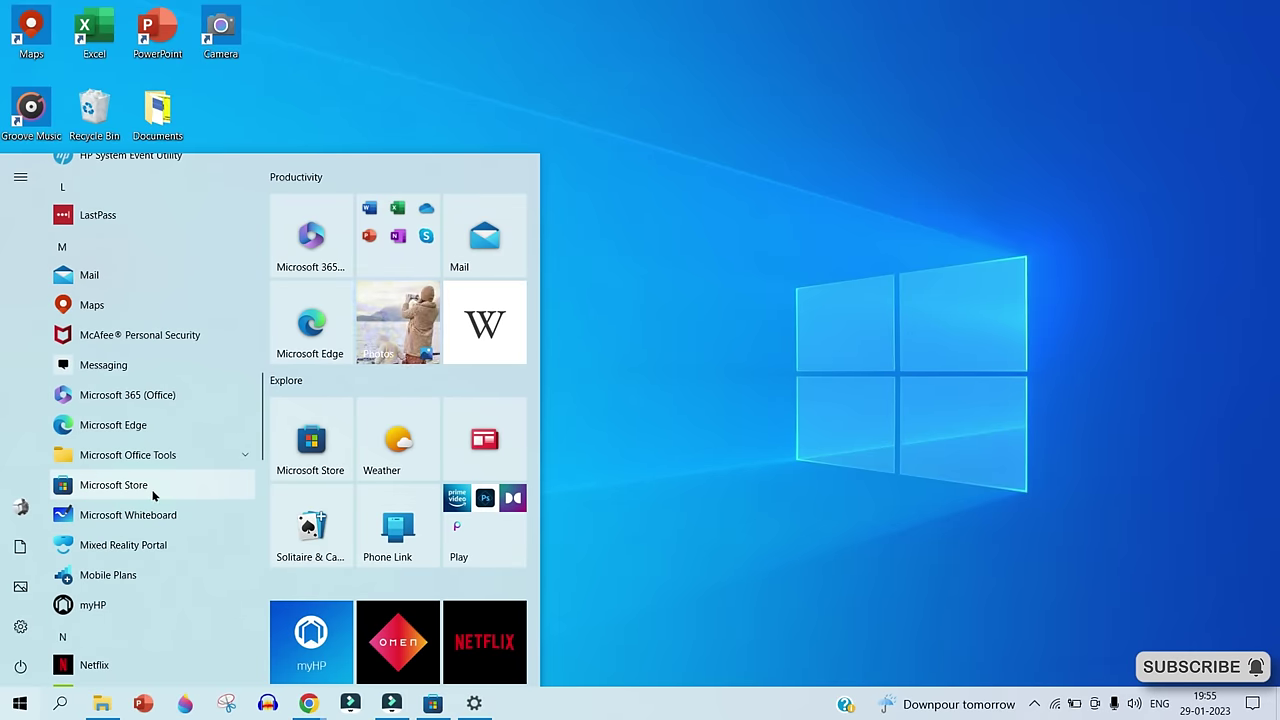
scroll(126, 566, "down", 3)
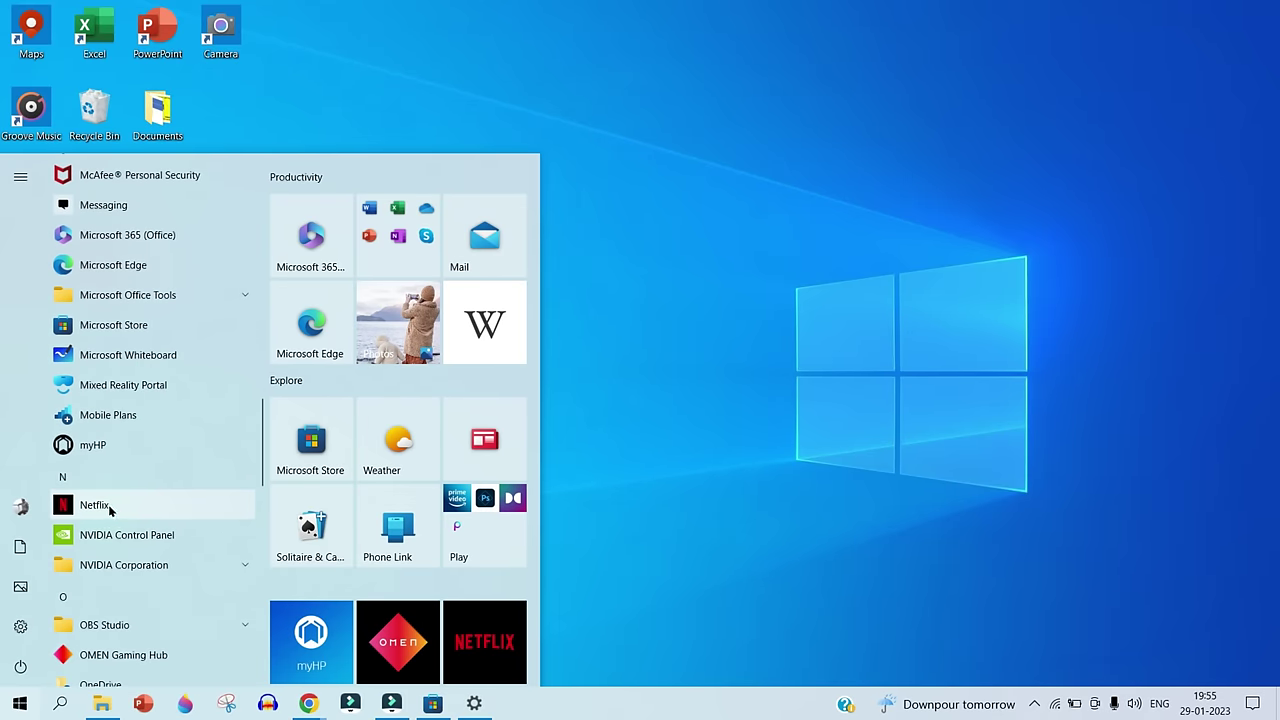
left_click_drag(108, 504, 255, 108)
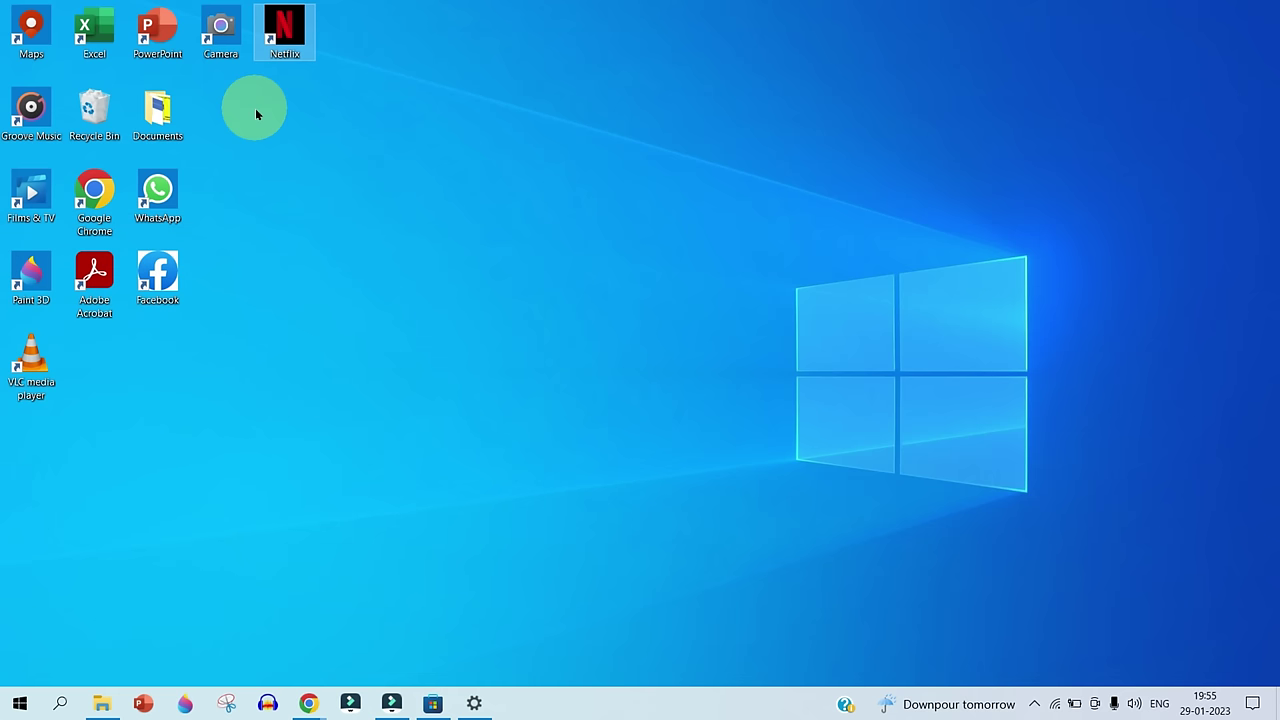
left_click(255, 108)
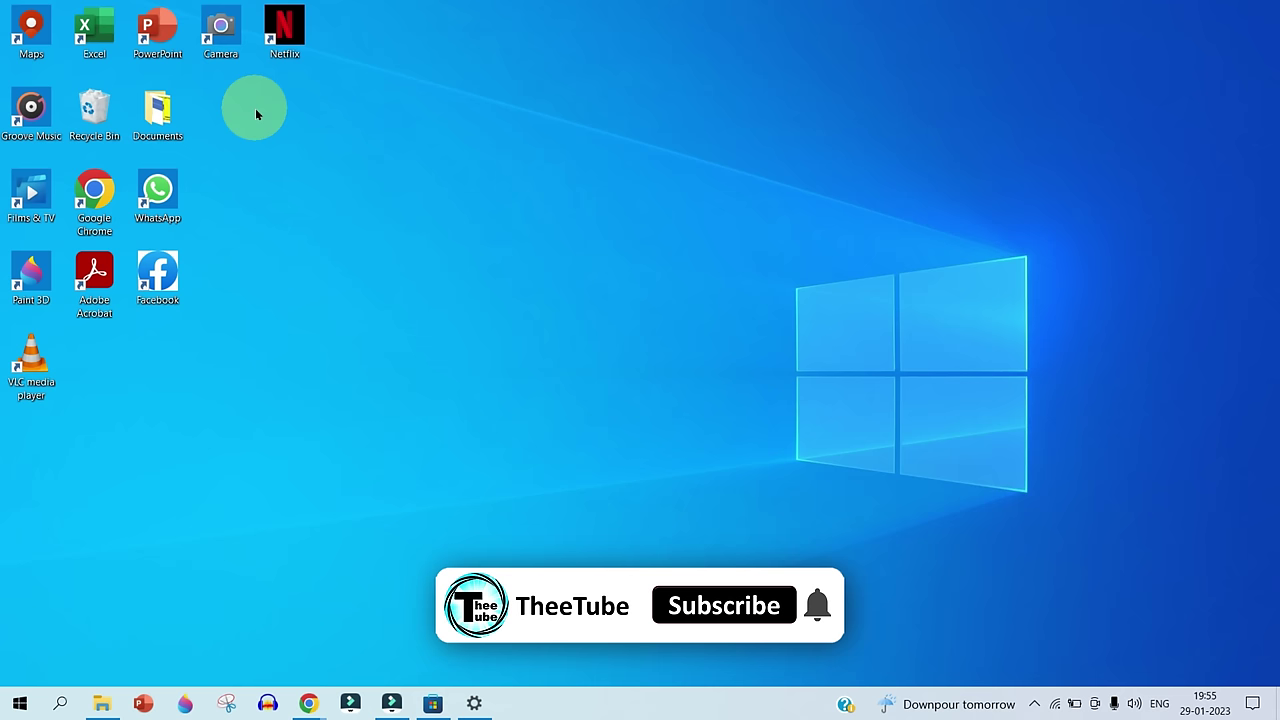